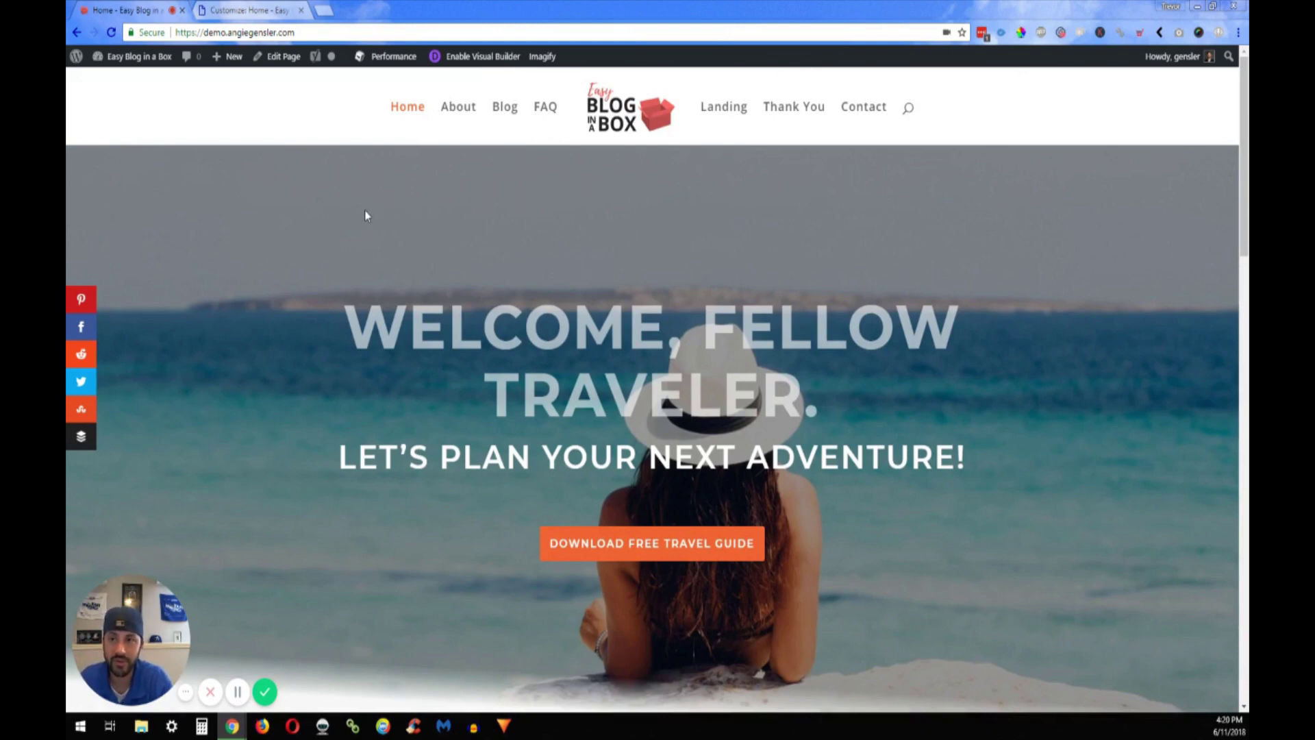
# Open the Theme Customizer for the site from the live site's admin bar
pyautogui.click(263, 9)
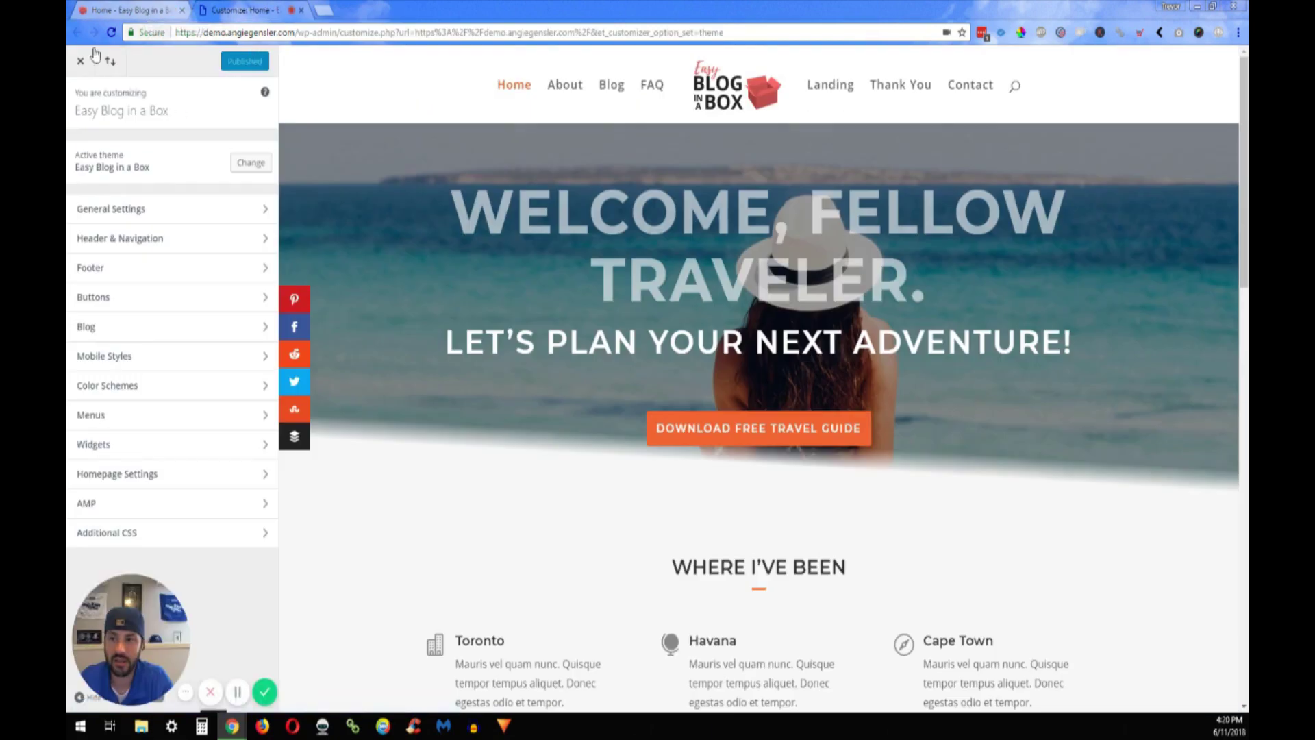
pyautogui.click(142, 19)
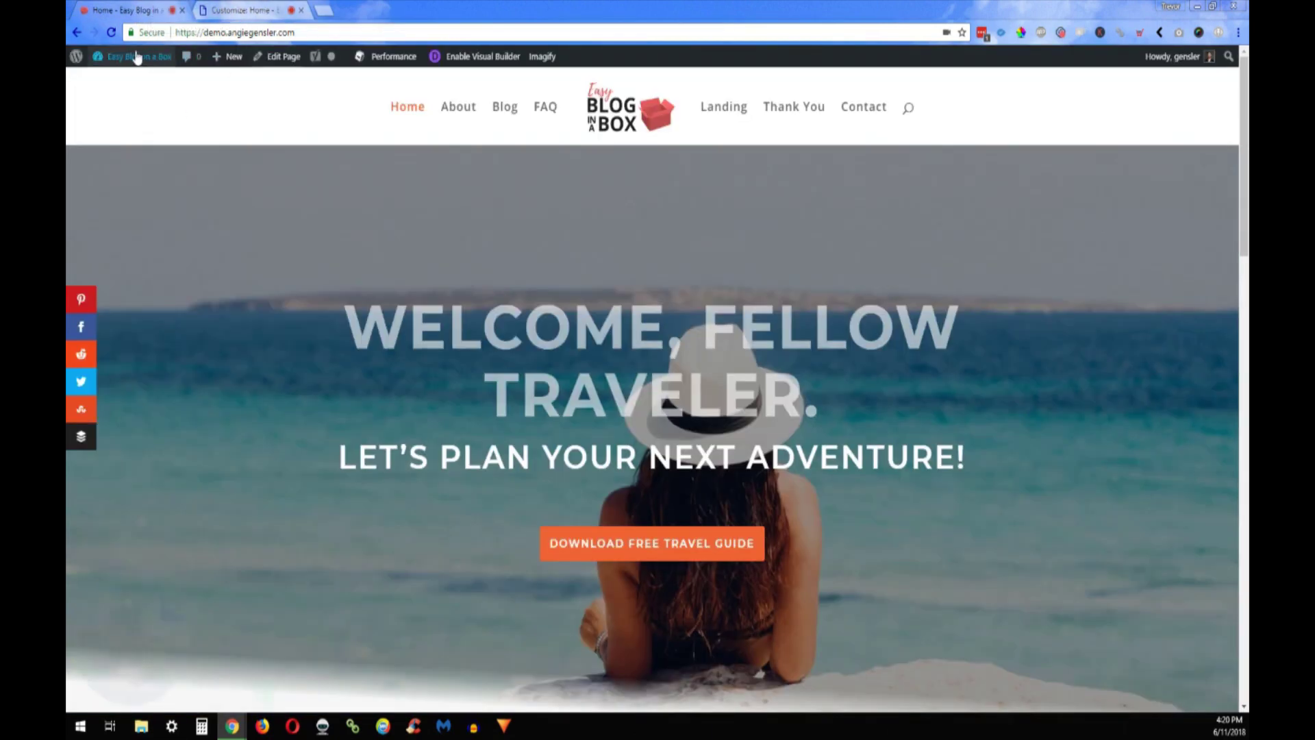
pyautogui.moveTo(127, 58)
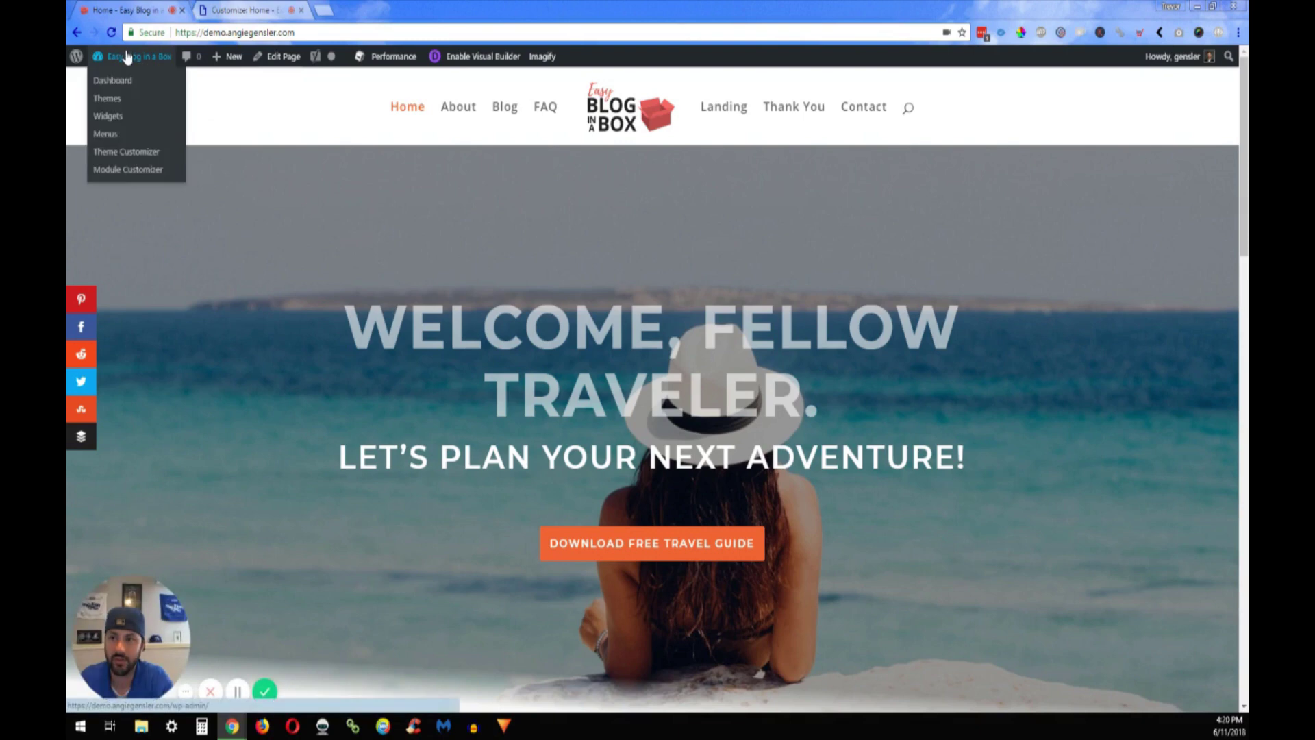
pyautogui.click(133, 154)
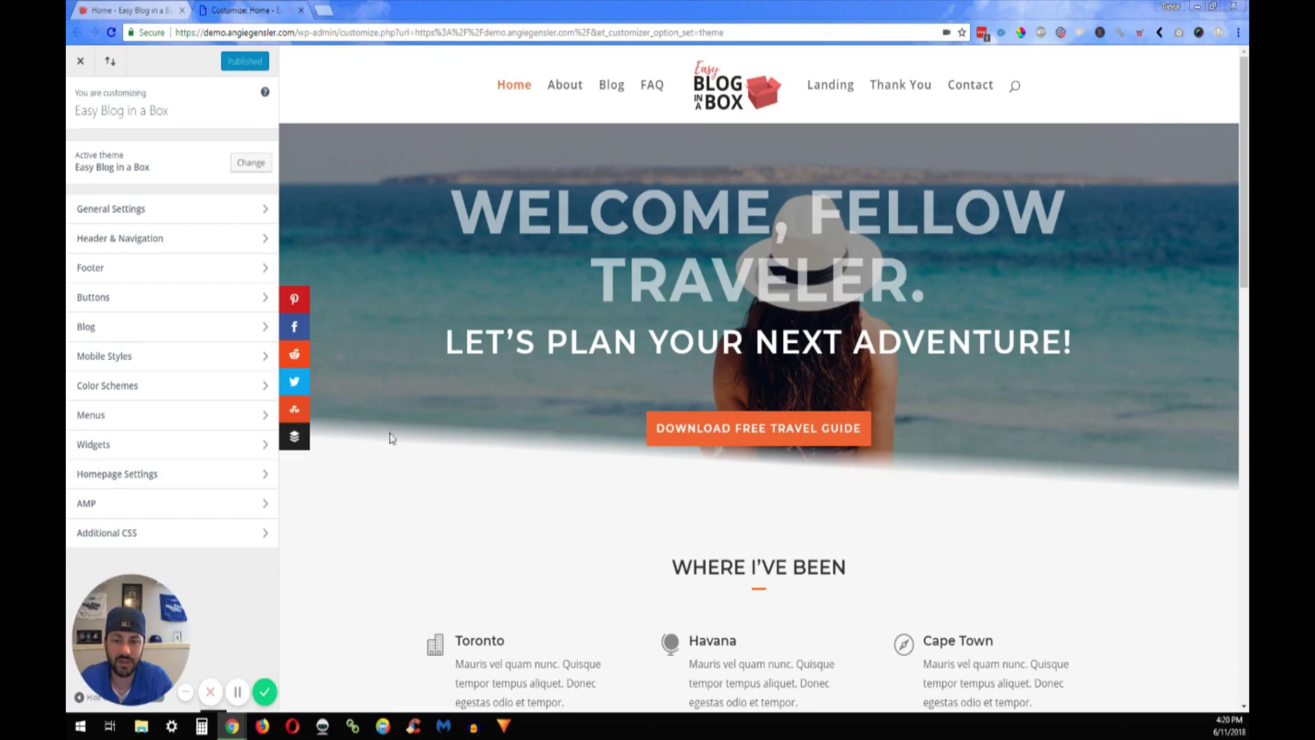
# Enable Show Social Icons under Header & Navigation > Header Elements and publish
pyautogui.click(217, 245)
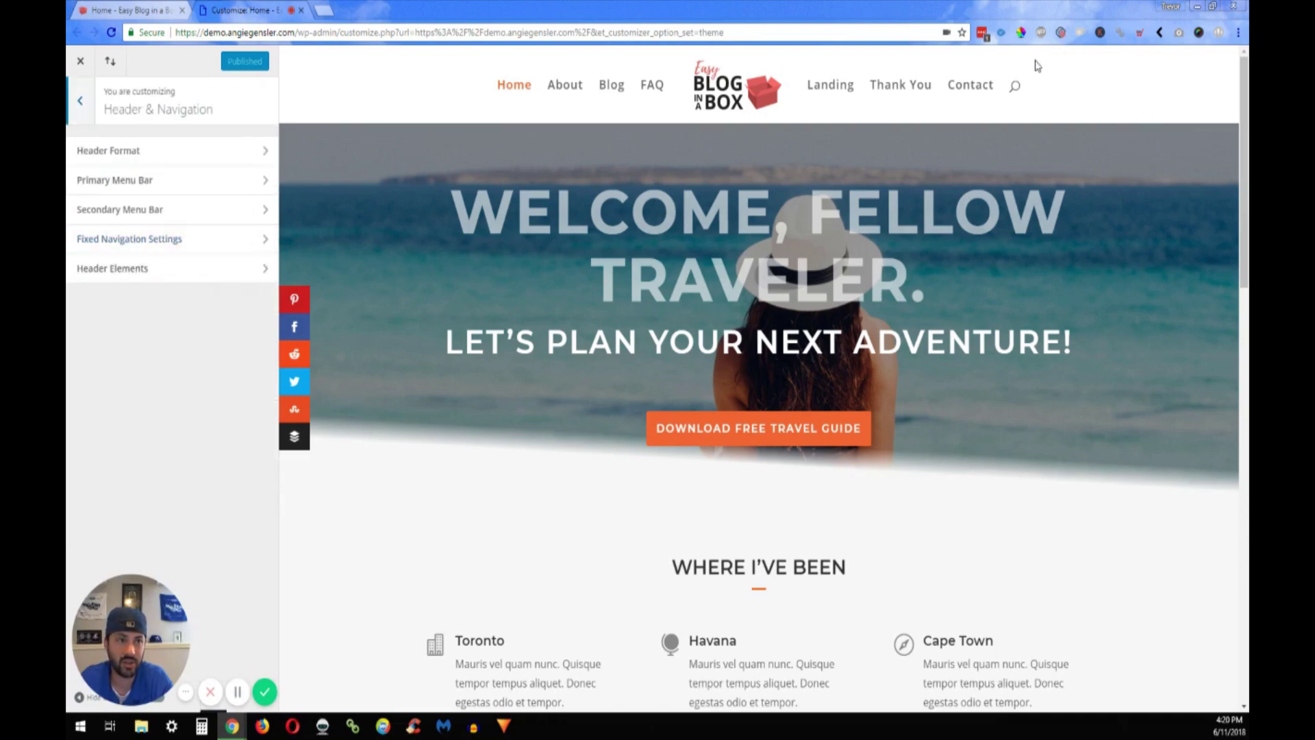
pyautogui.click(166, 217)
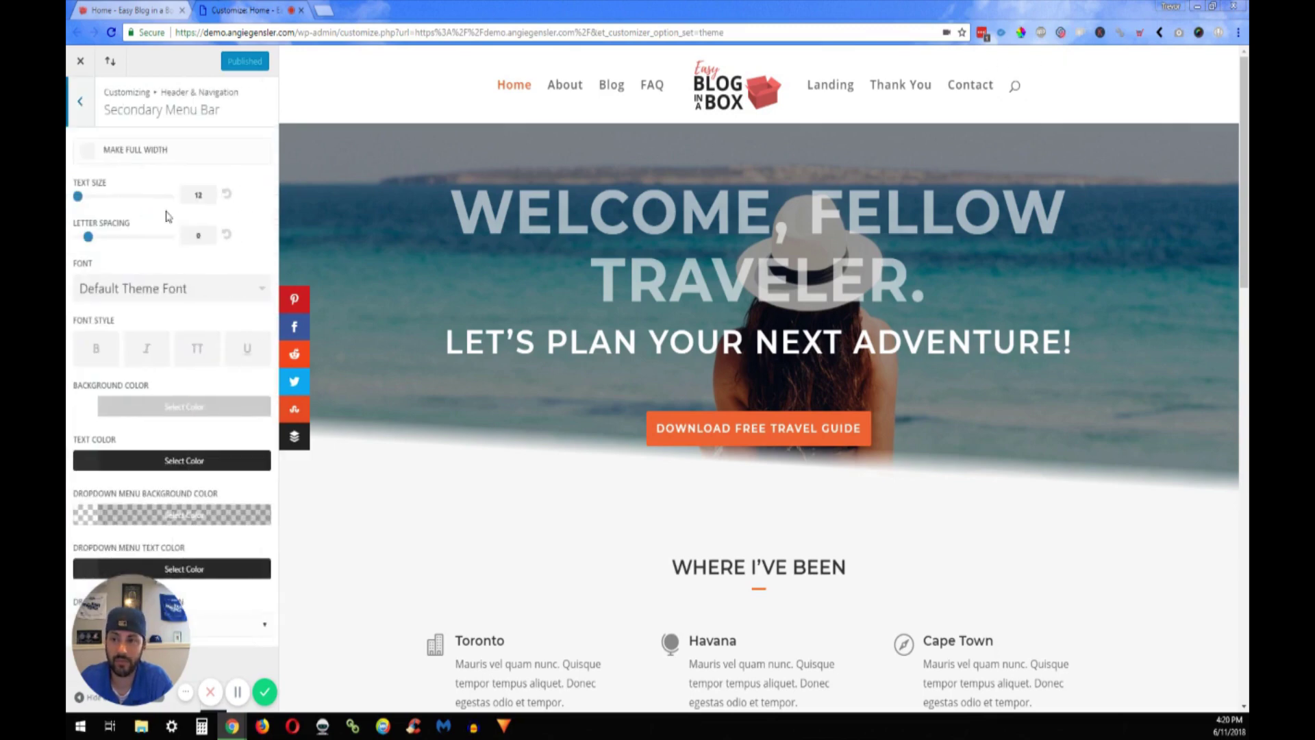
pyautogui.click(86, 109)
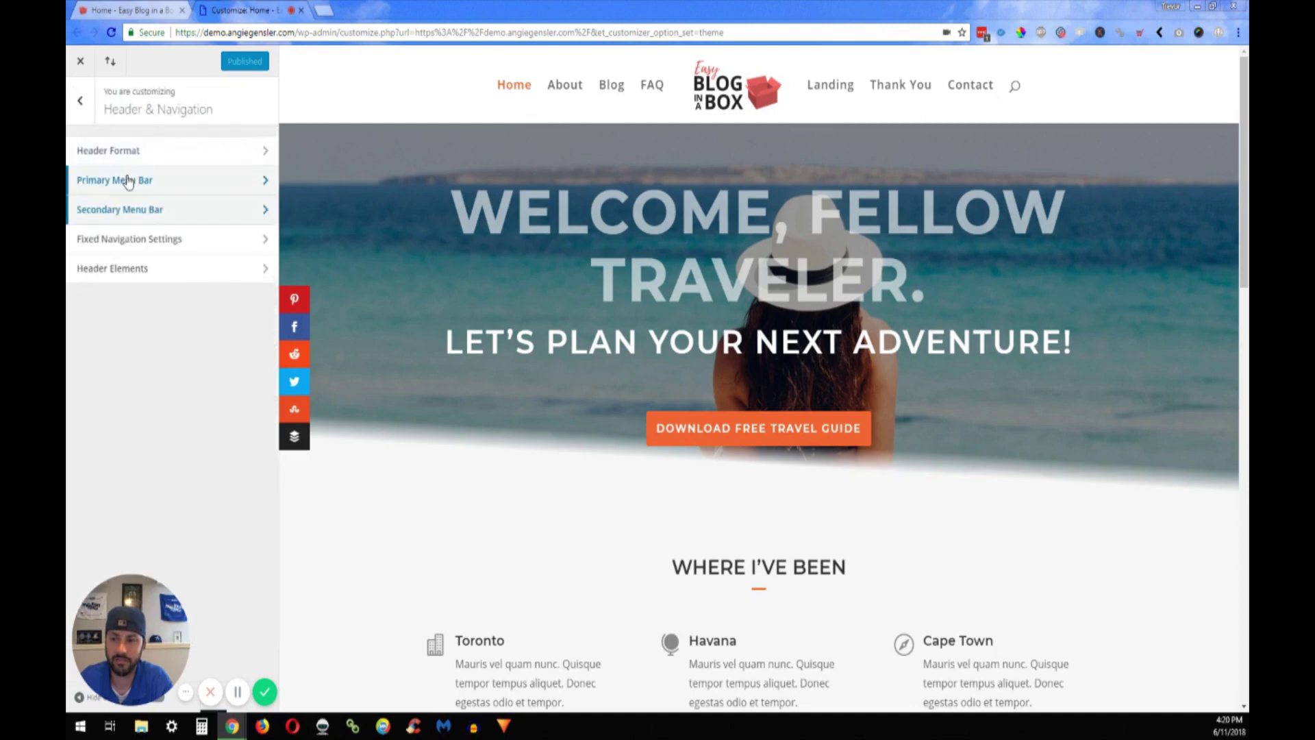
pyautogui.click(136, 154)
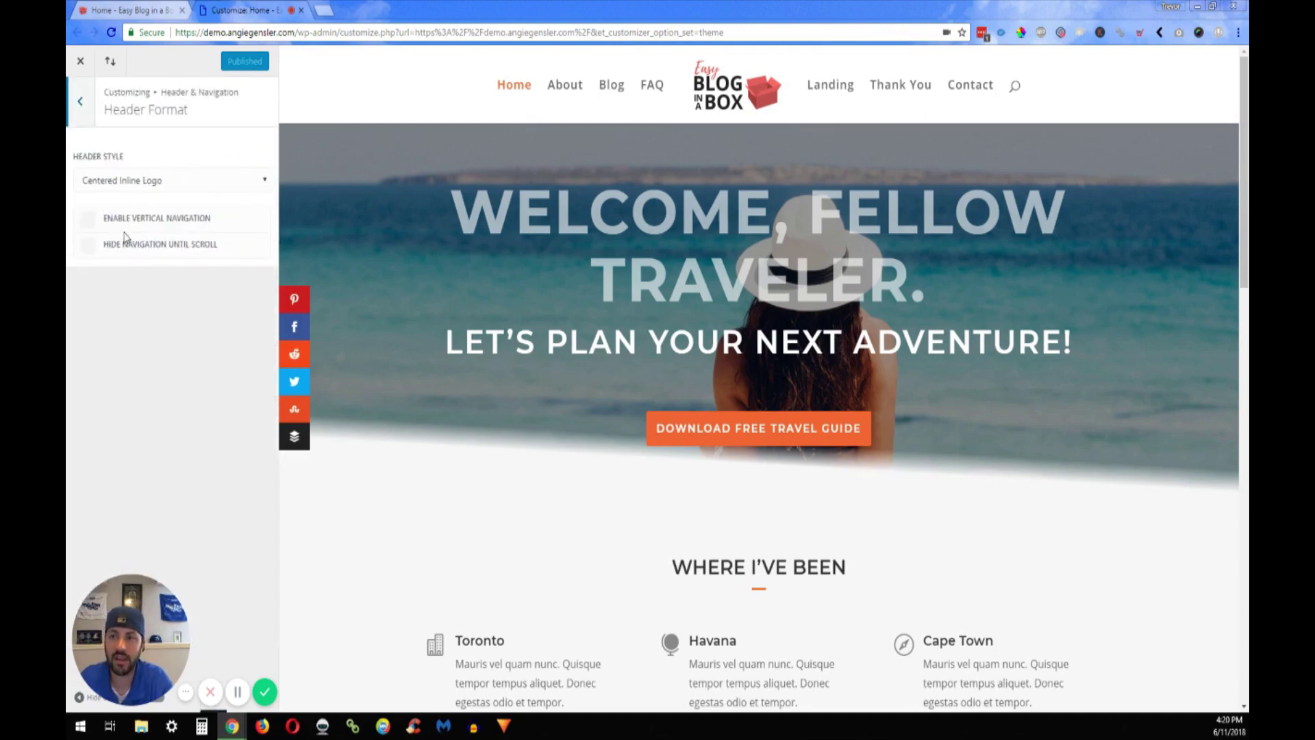
pyautogui.click(81, 102)
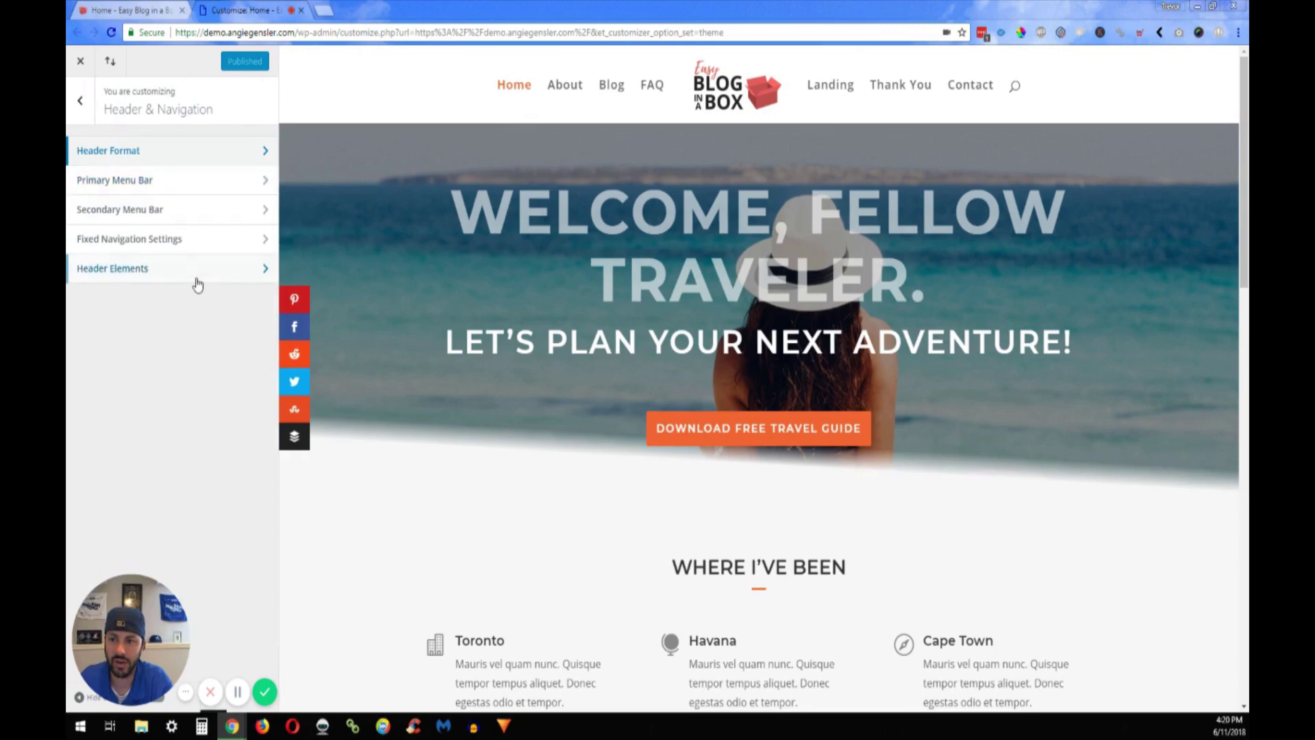
pyautogui.click(200, 281)
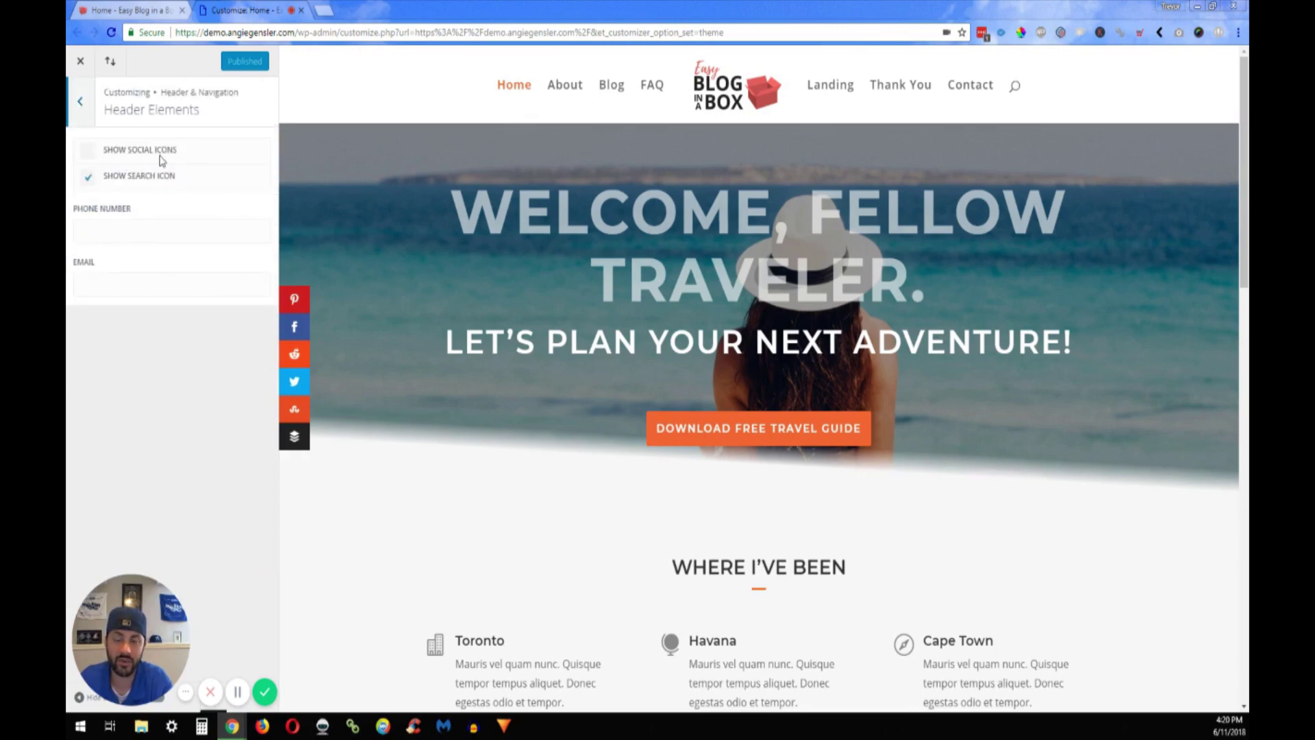
pyautogui.click(89, 152)
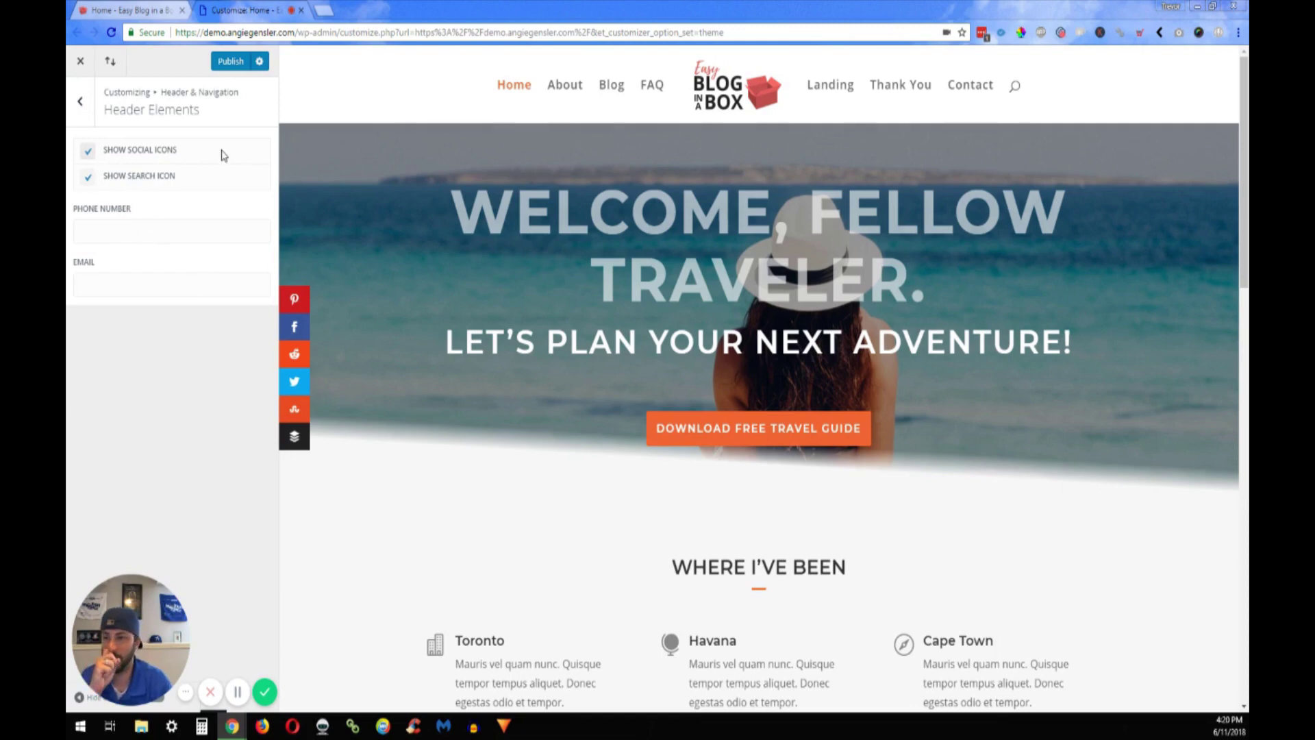
pyautogui.click(233, 63)
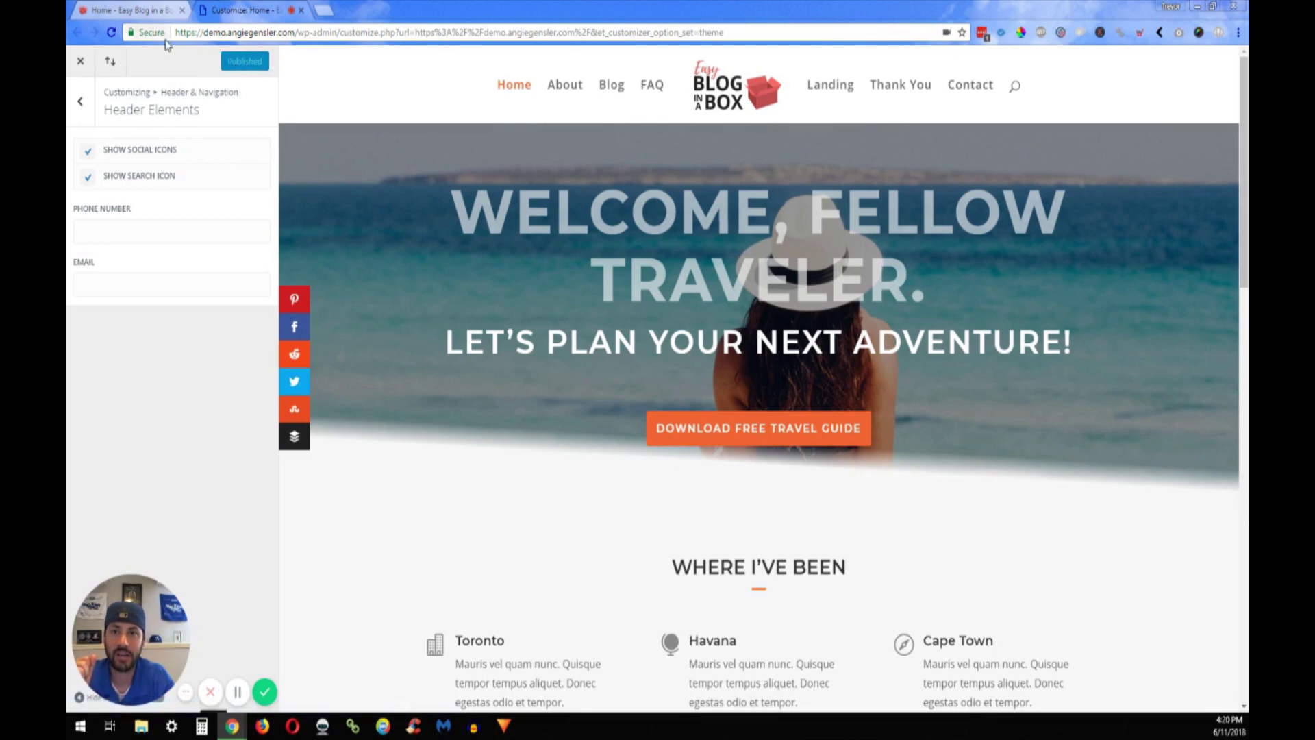
# Reload the Customizer and toggle Show Social Icons off and back on in Header Elements
pyautogui.click(112, 35)
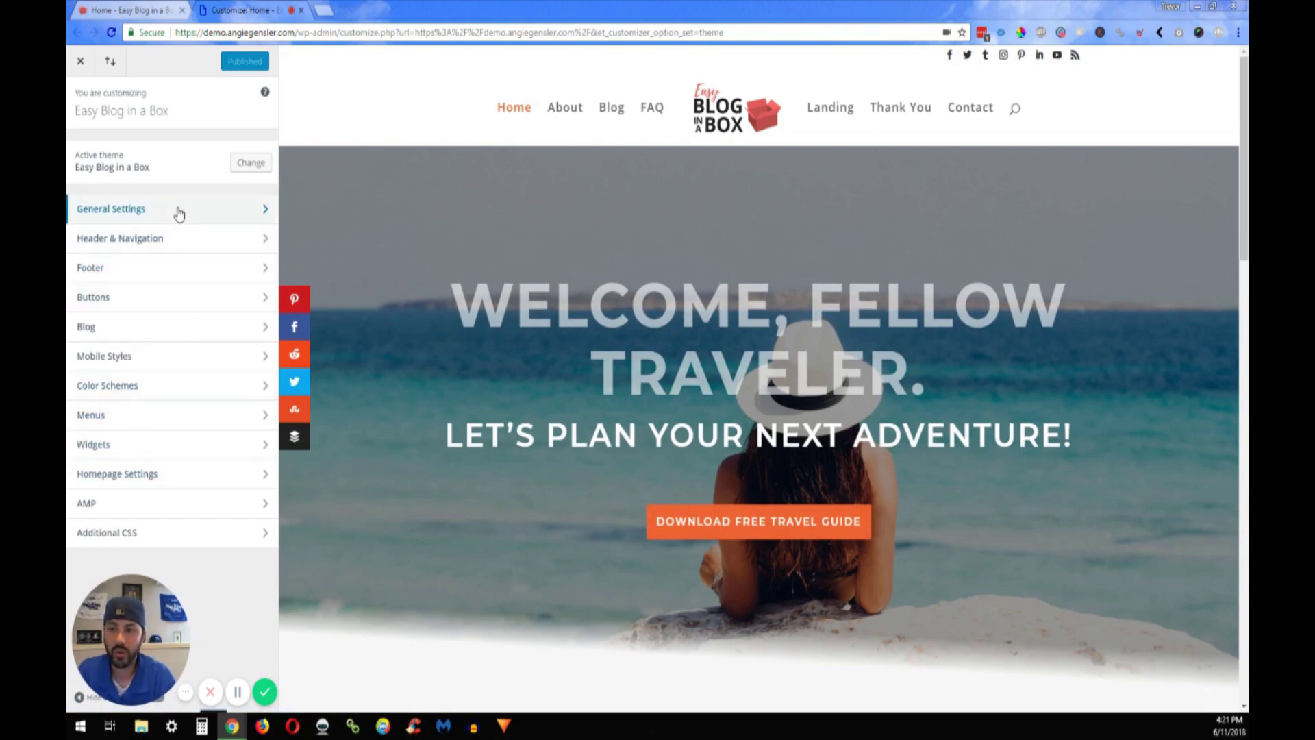
pyautogui.click(211, 245)
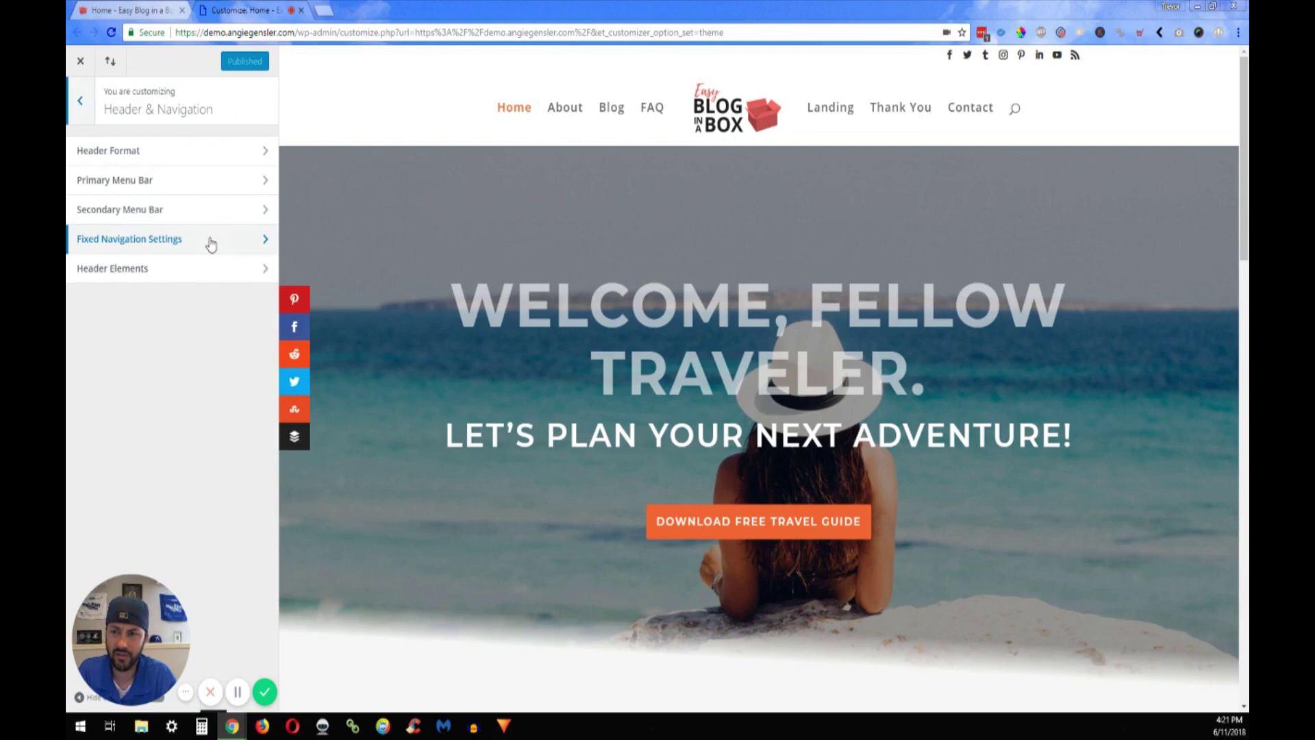
pyautogui.click(185, 281)
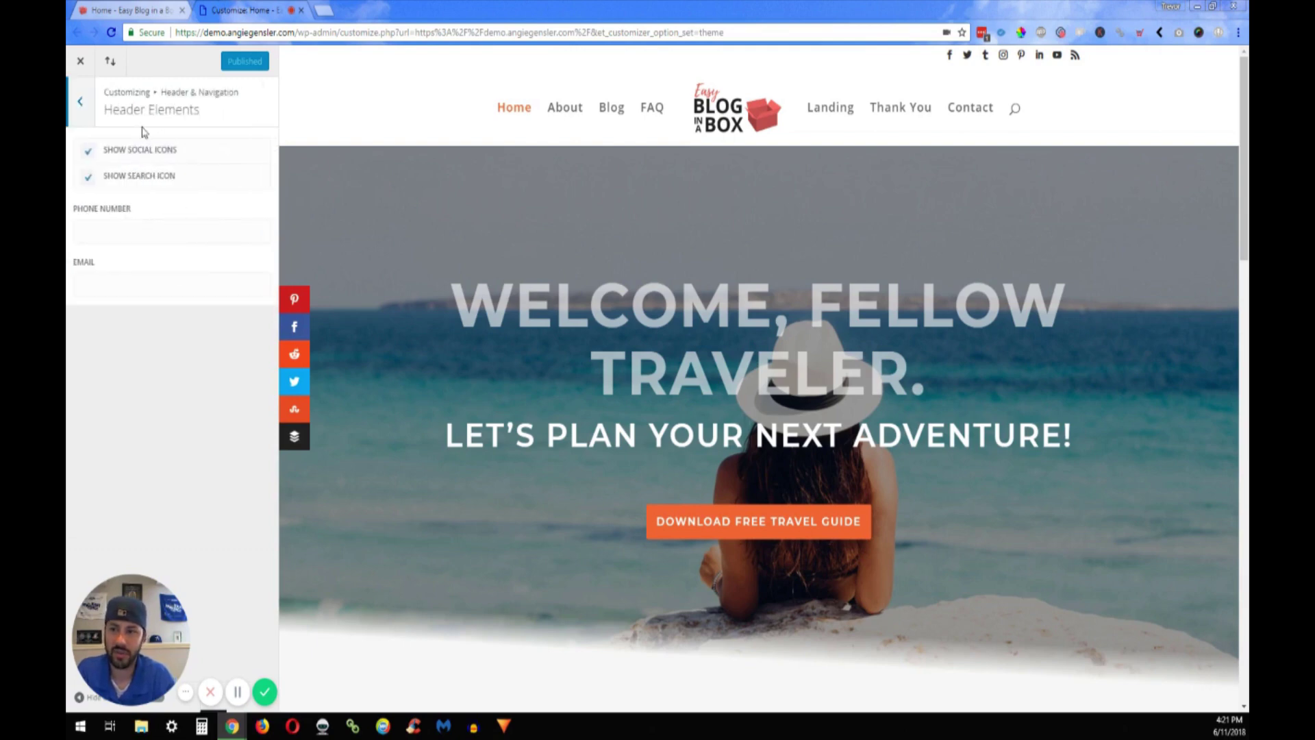
pyautogui.click(89, 153)
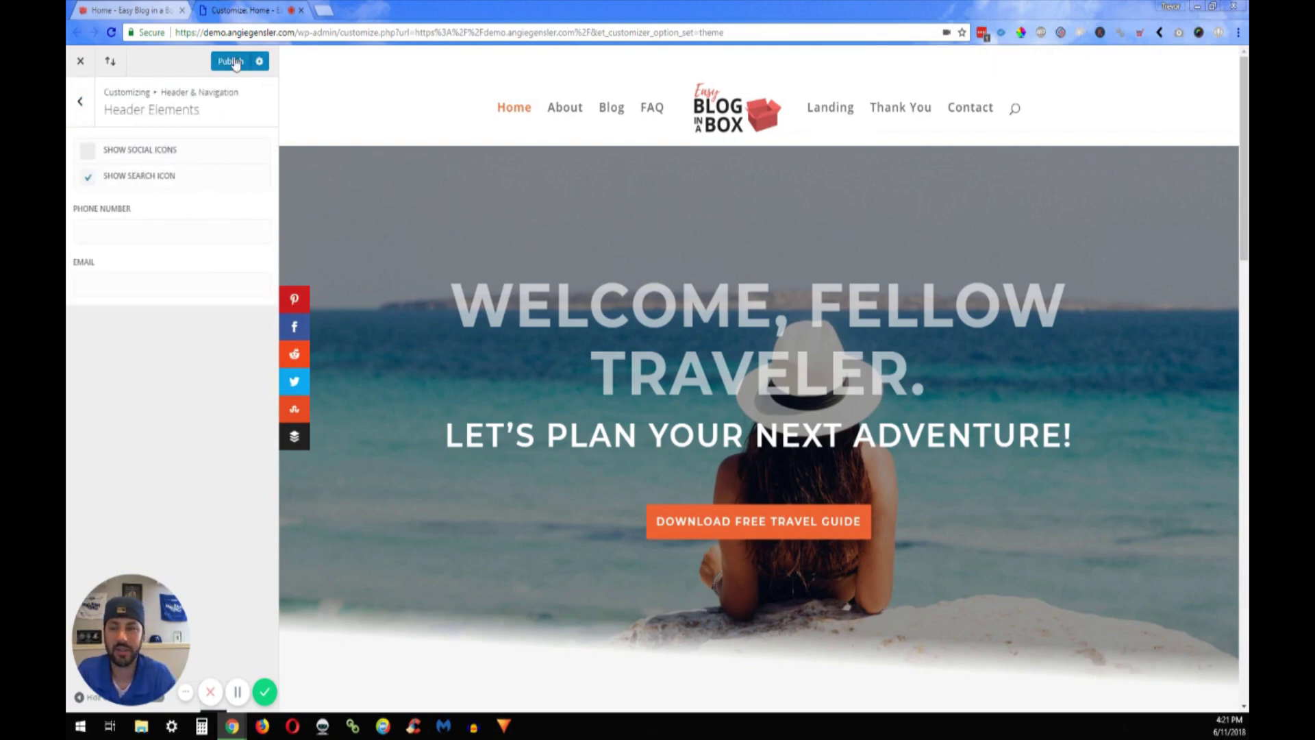
pyautogui.click(86, 157)
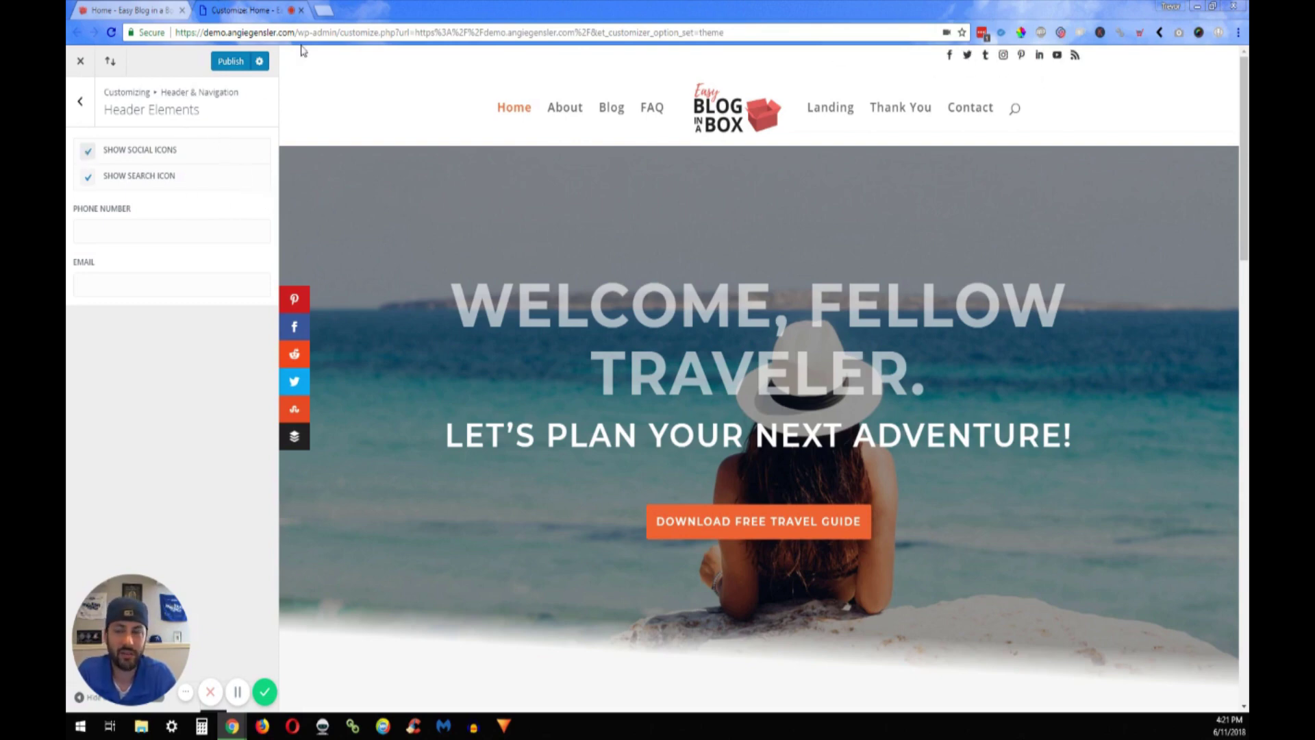
pyautogui.click(80, 102)
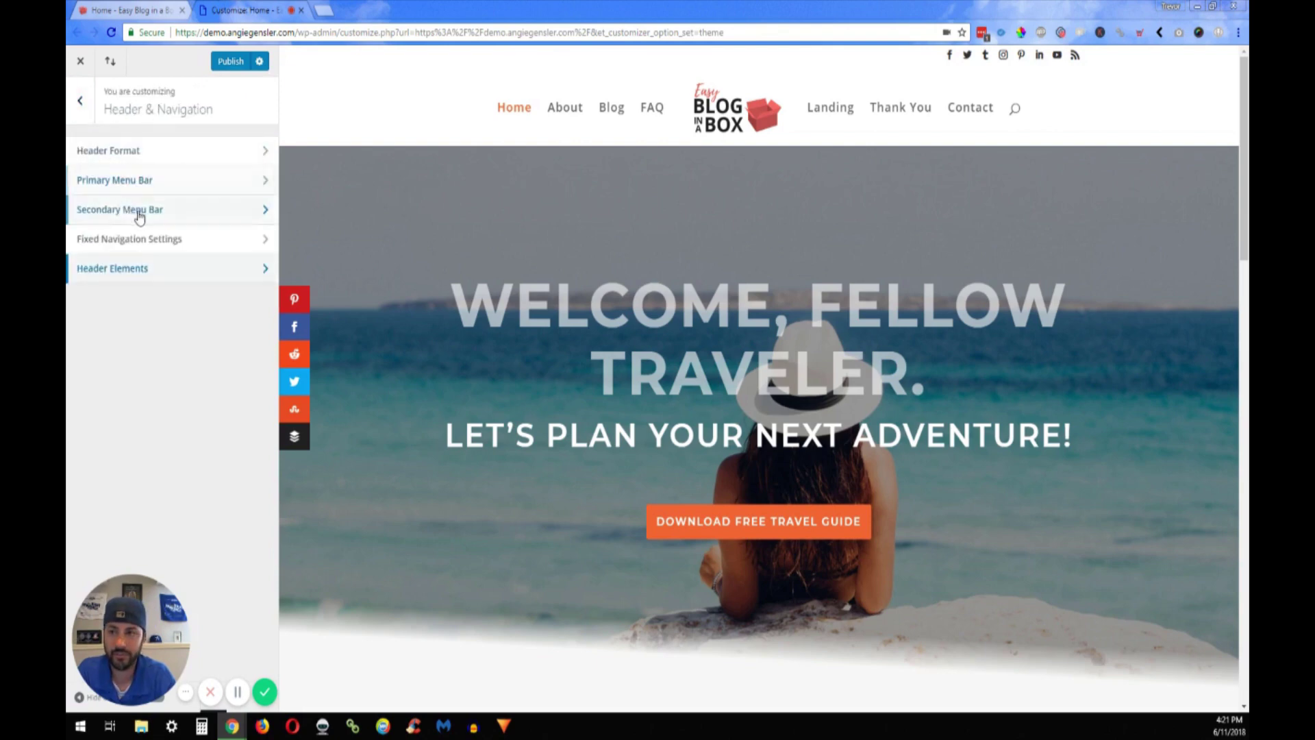
# Give the Secondary Menu Bar text size 20, letter spacing 3 and bold style, with no underline
pyautogui.click(164, 214)
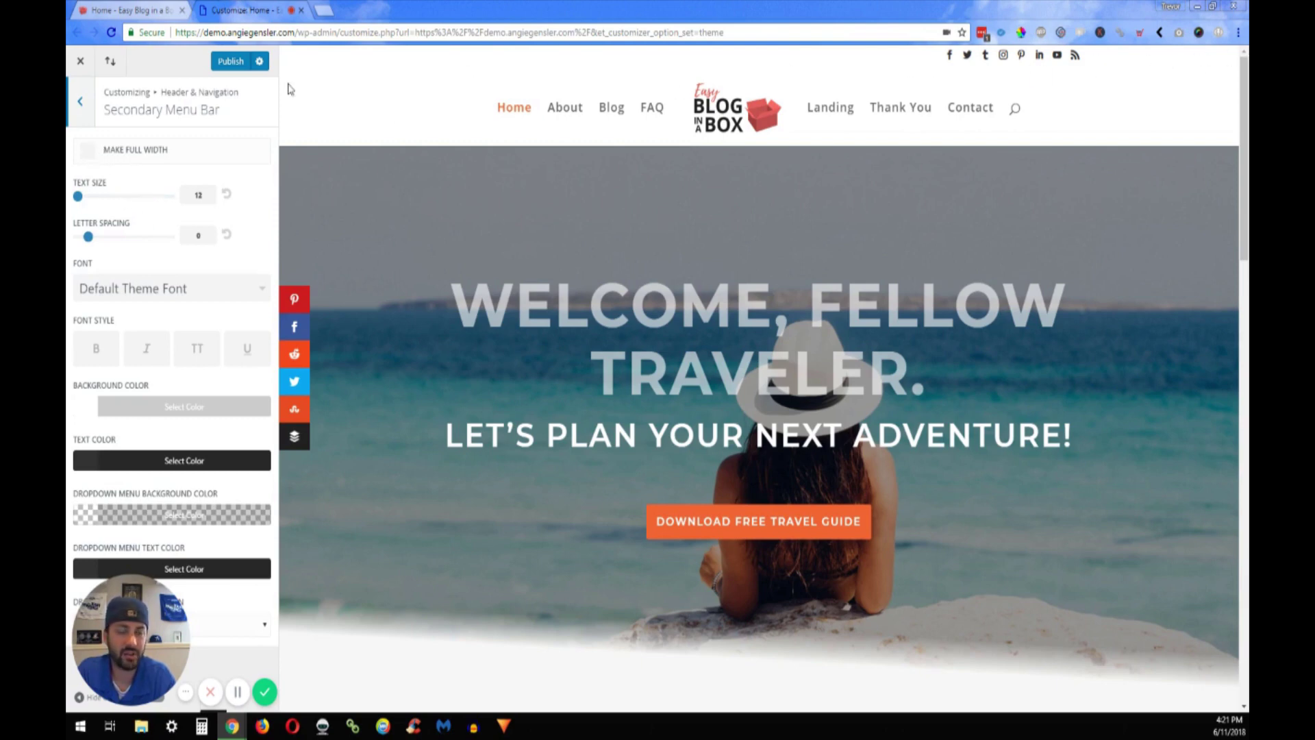
pyautogui.click(89, 152)
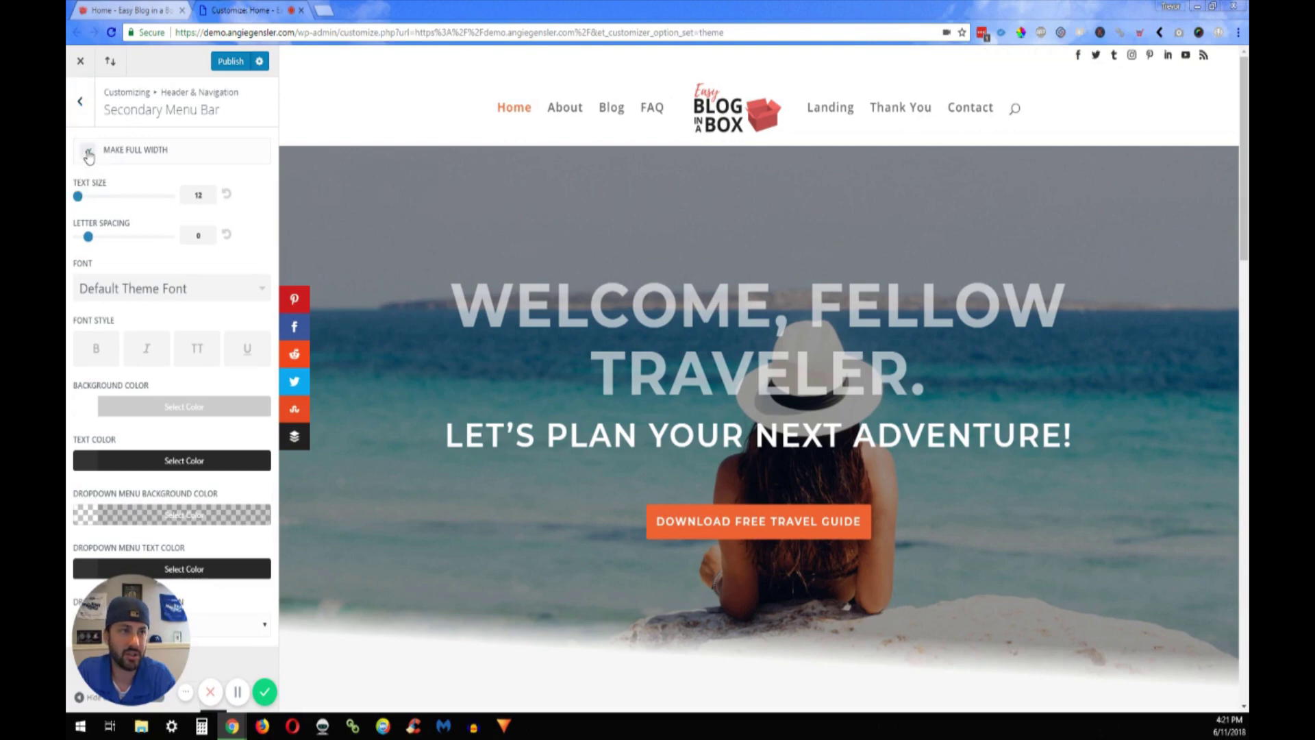
pyautogui.click(88, 153)
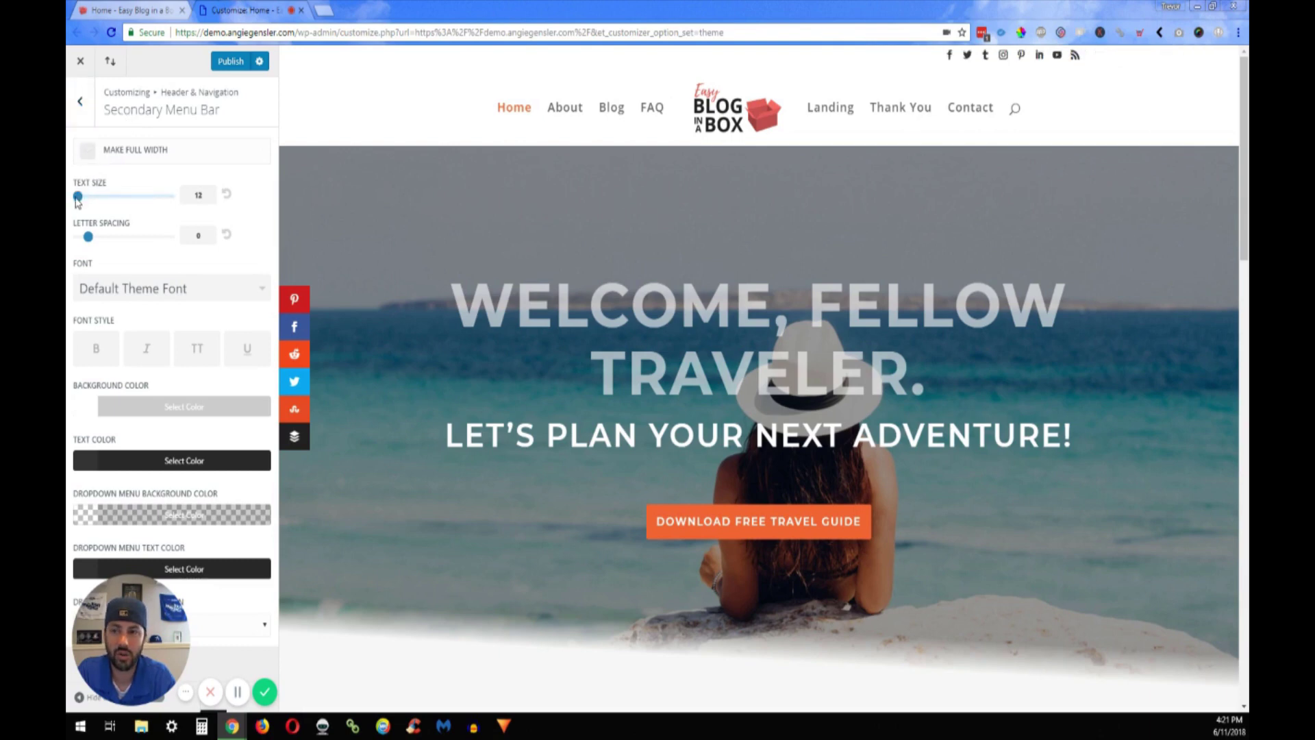
pyautogui.moveTo(78, 198); pyautogui.dragTo(174, 207)
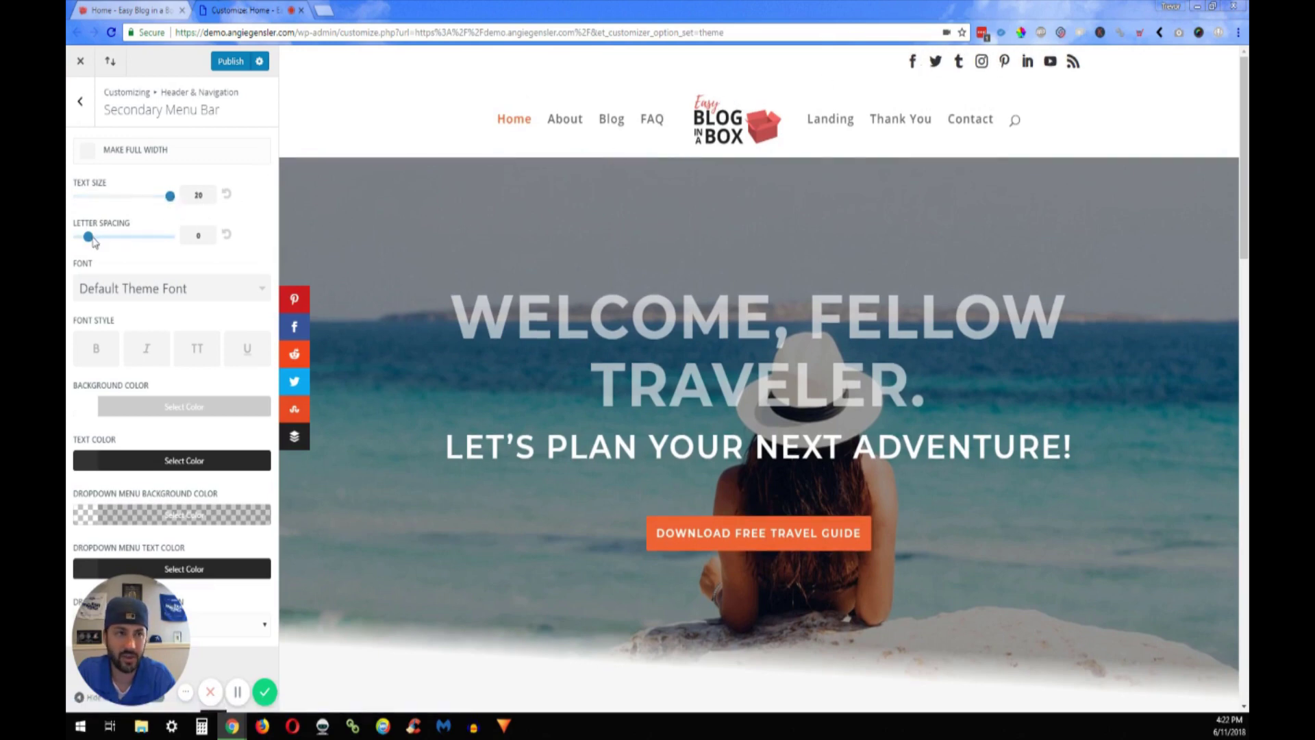
pyautogui.moveTo(90, 241); pyautogui.dragTo(118, 244)
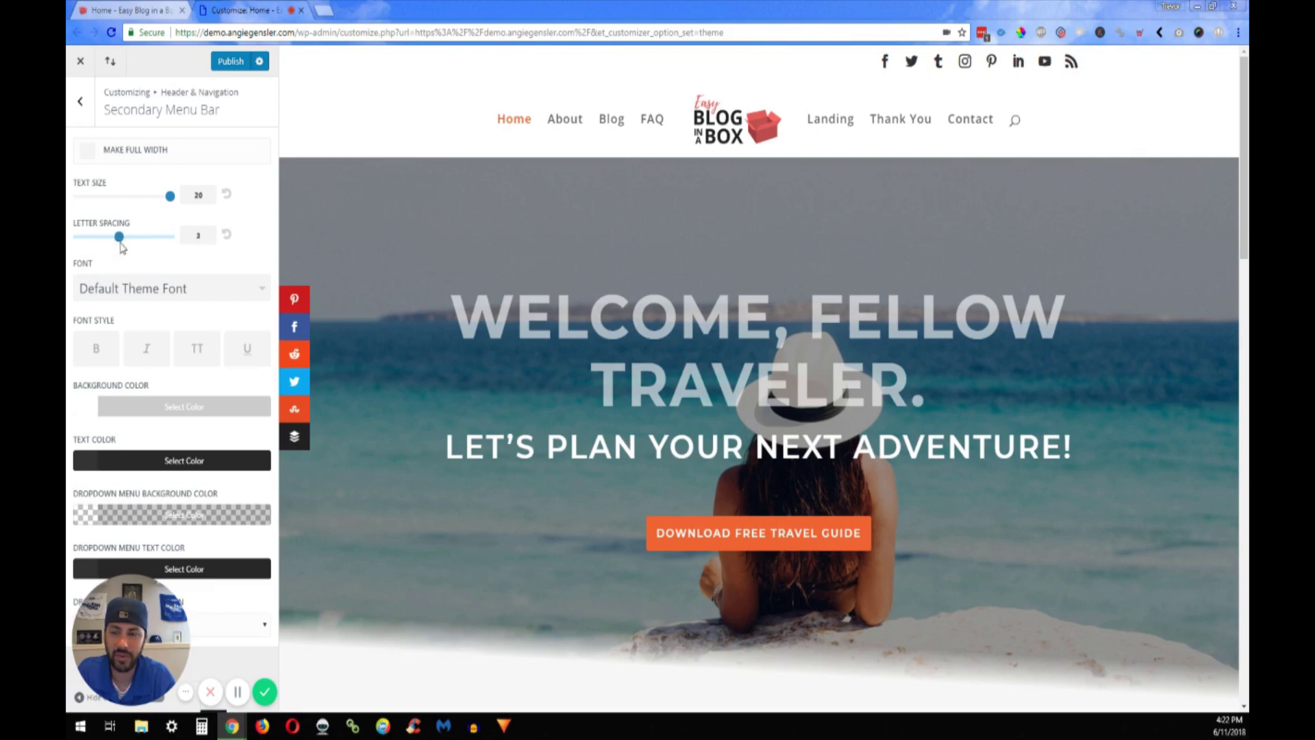
pyautogui.click(101, 356)
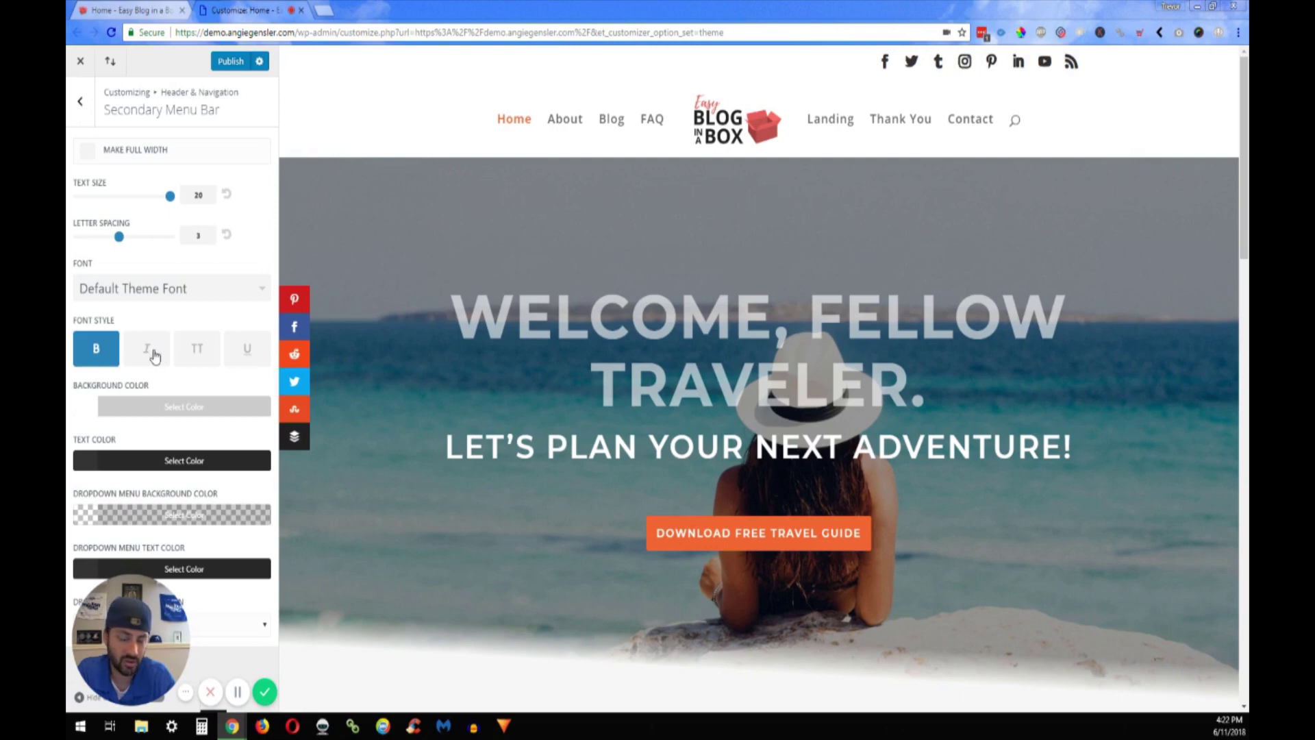
pyautogui.click(255, 358)
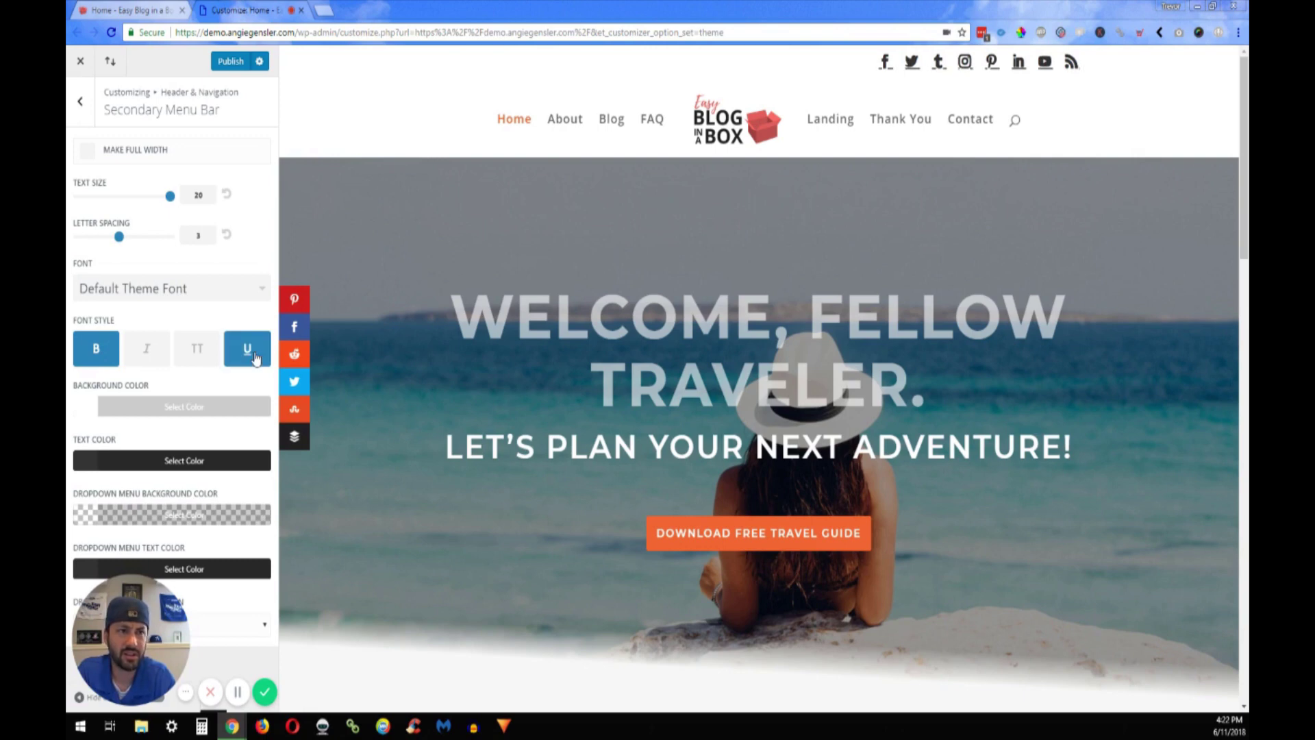
pyautogui.click(252, 353)
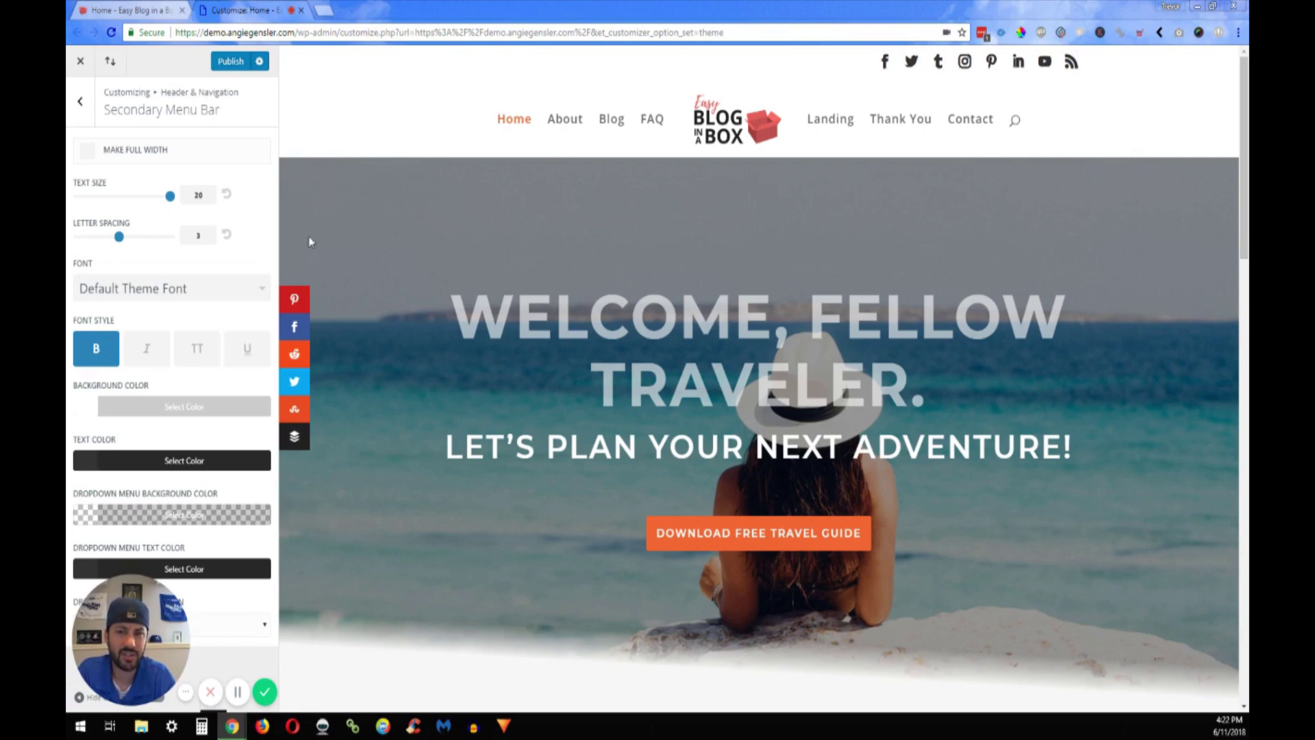
# Preview green, orange and blue top bar text colours, then settle on dark grey #333333
pyautogui.click(193, 463)
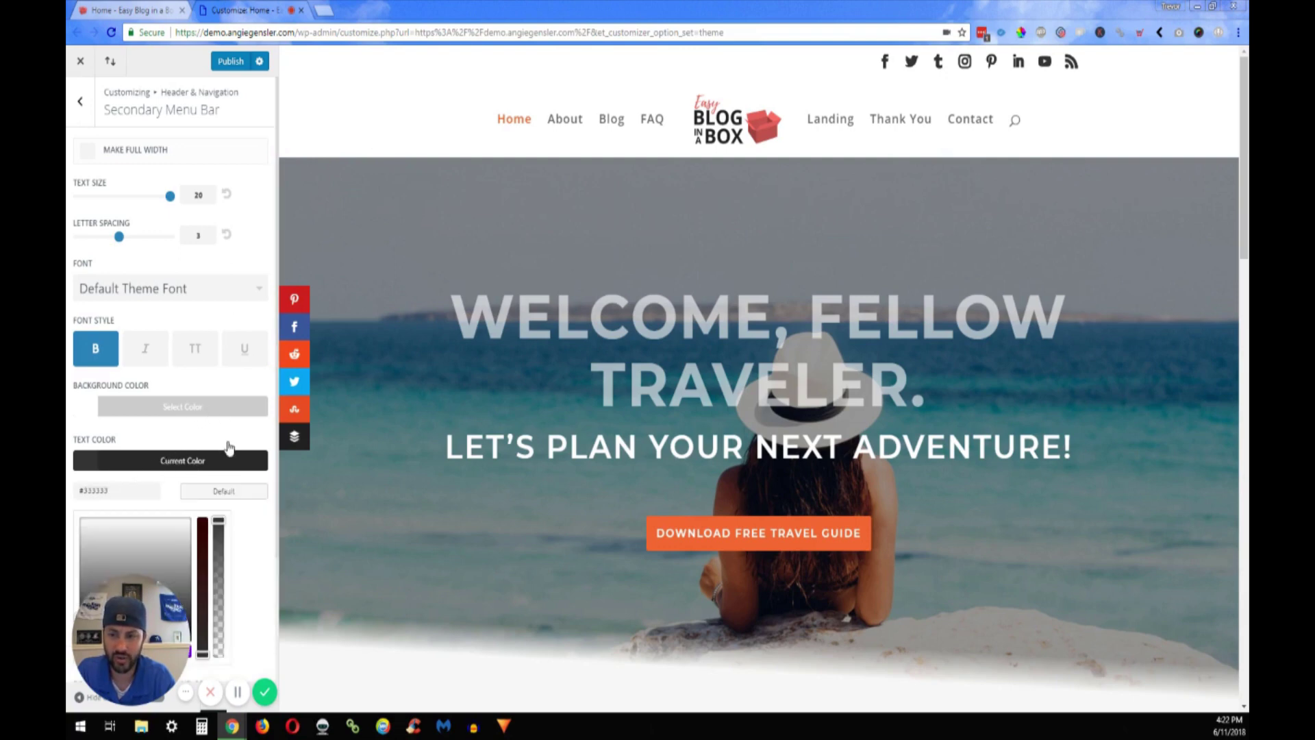
pyautogui.scroll(-2, 228, 460)
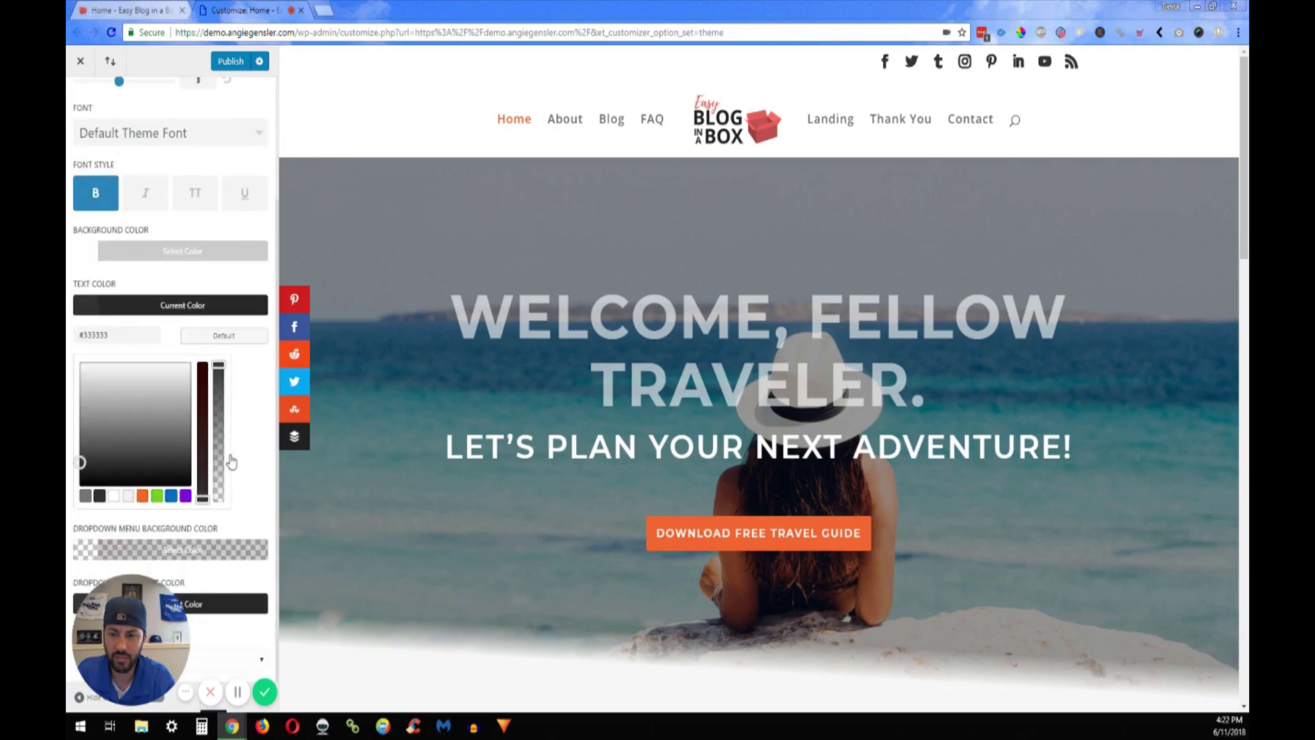
pyautogui.click(157, 496)
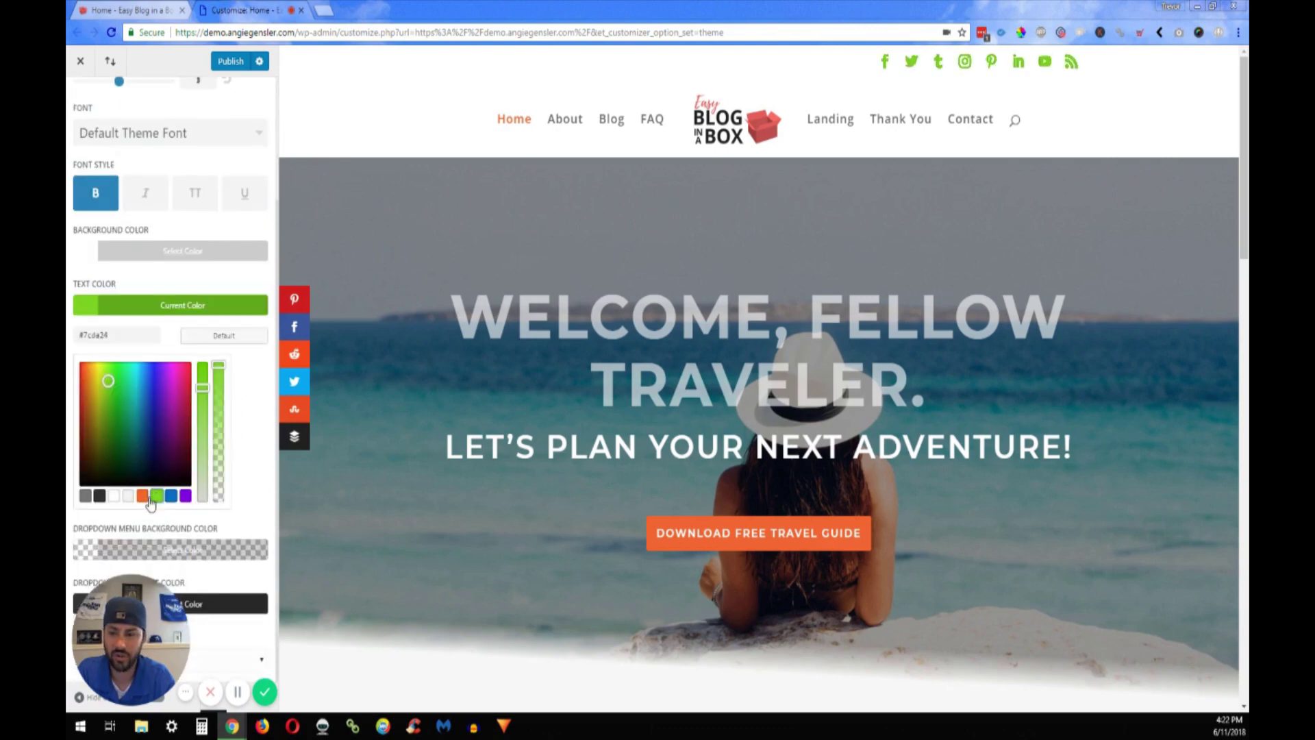
pyautogui.click(142, 496)
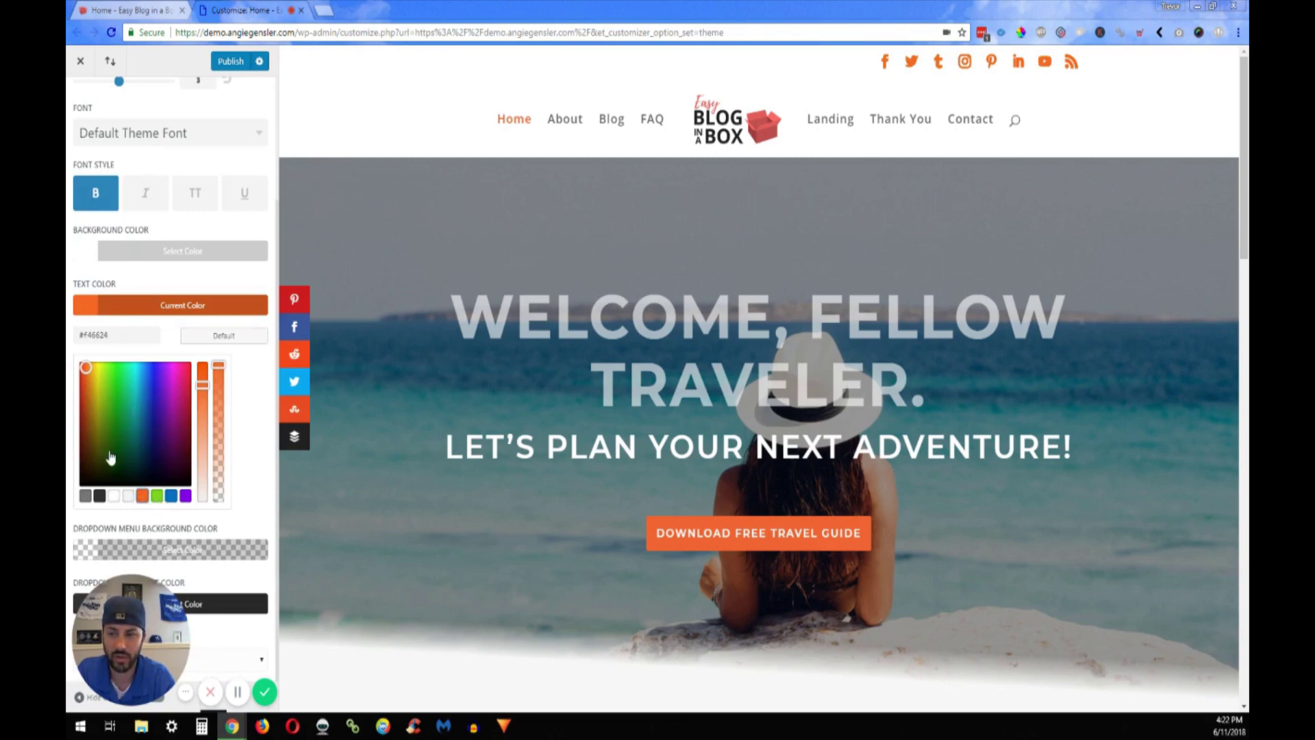
pyautogui.click(157, 495)
pyautogui.click(171, 501)
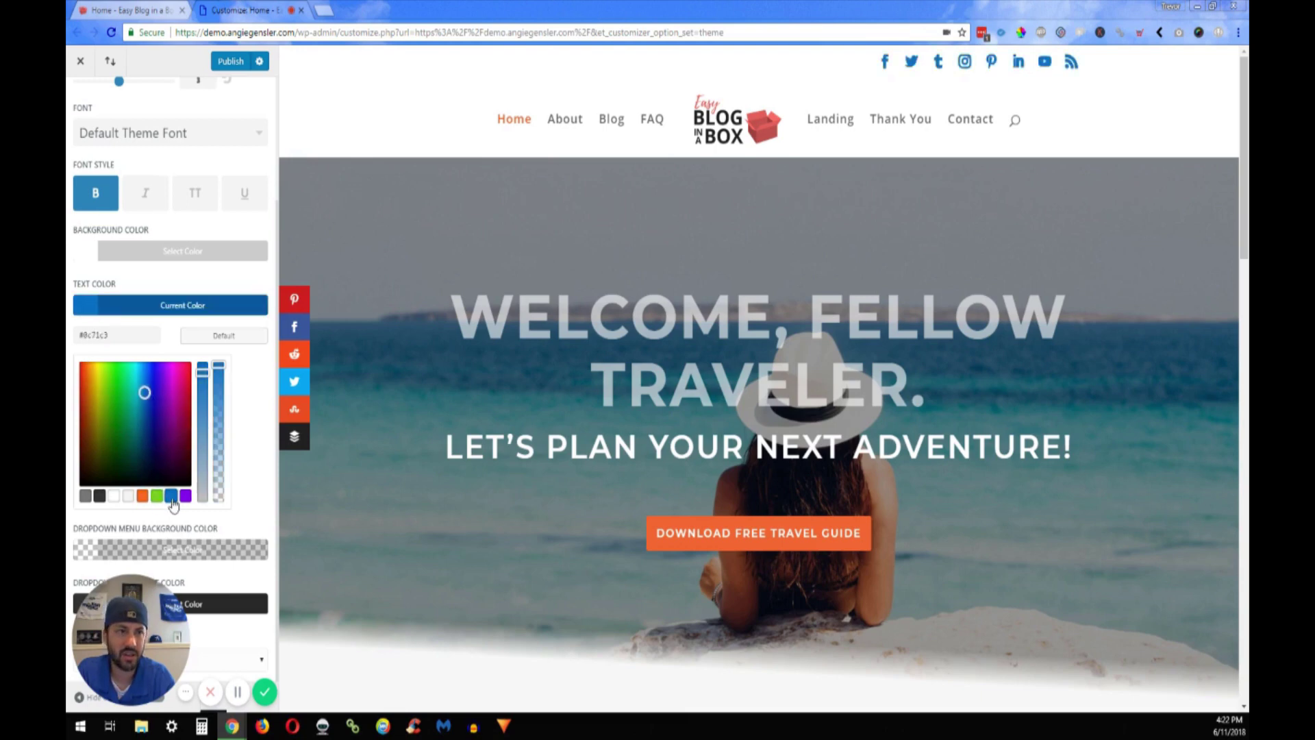
pyautogui.click(100, 500)
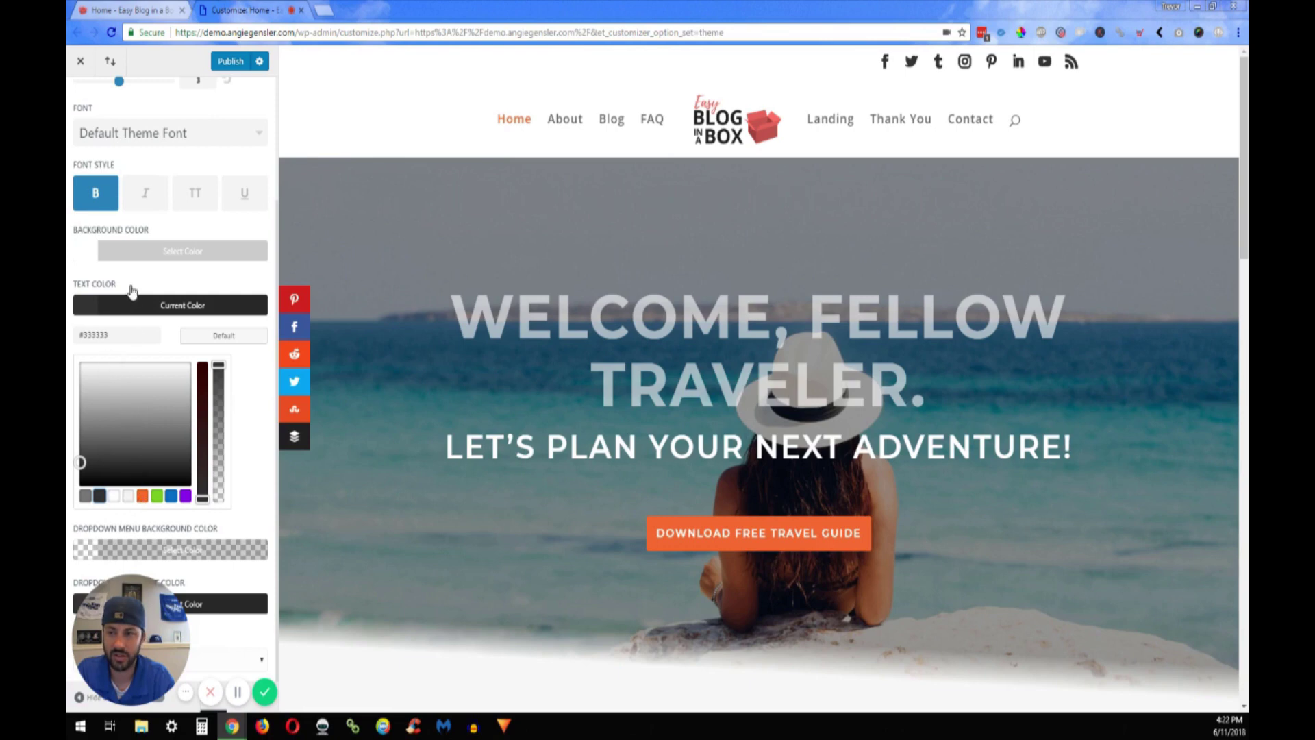
# Try orange and green top bar backgrounds, make the text white and turn bold off
pyautogui.click(229, 253)
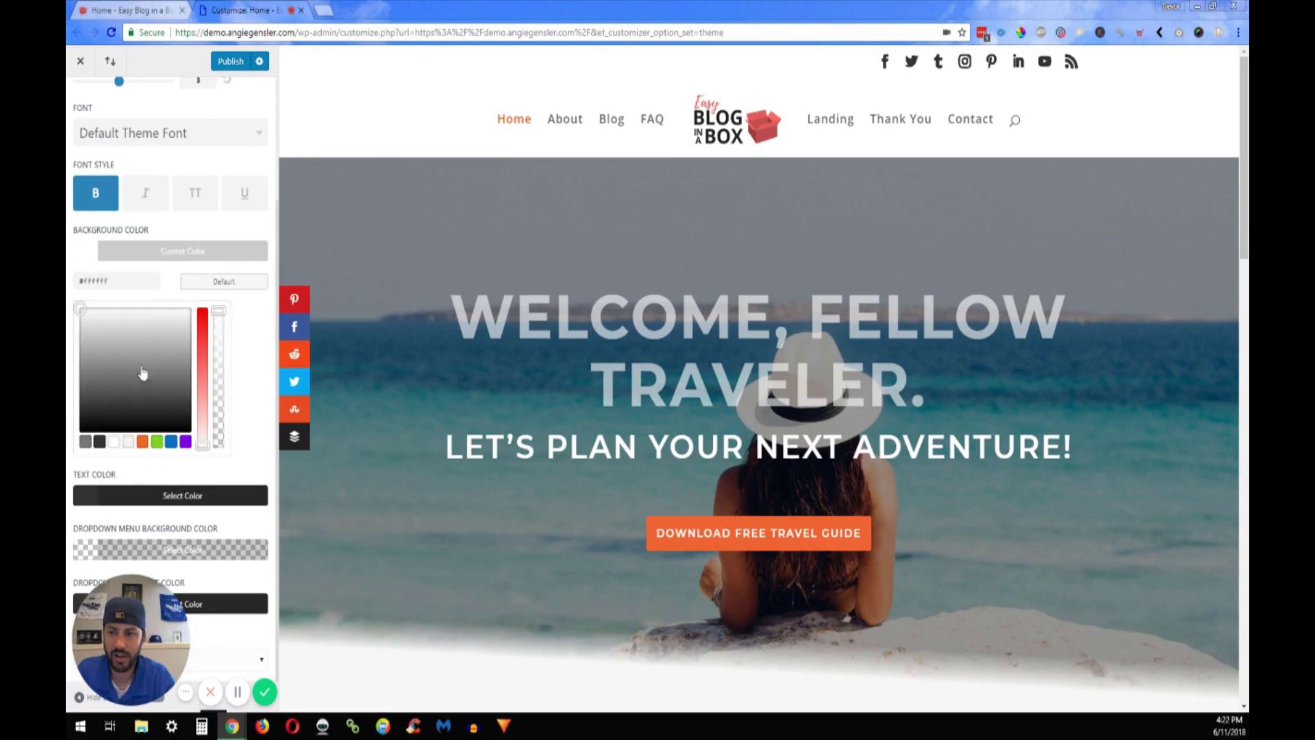
pyautogui.click(143, 442)
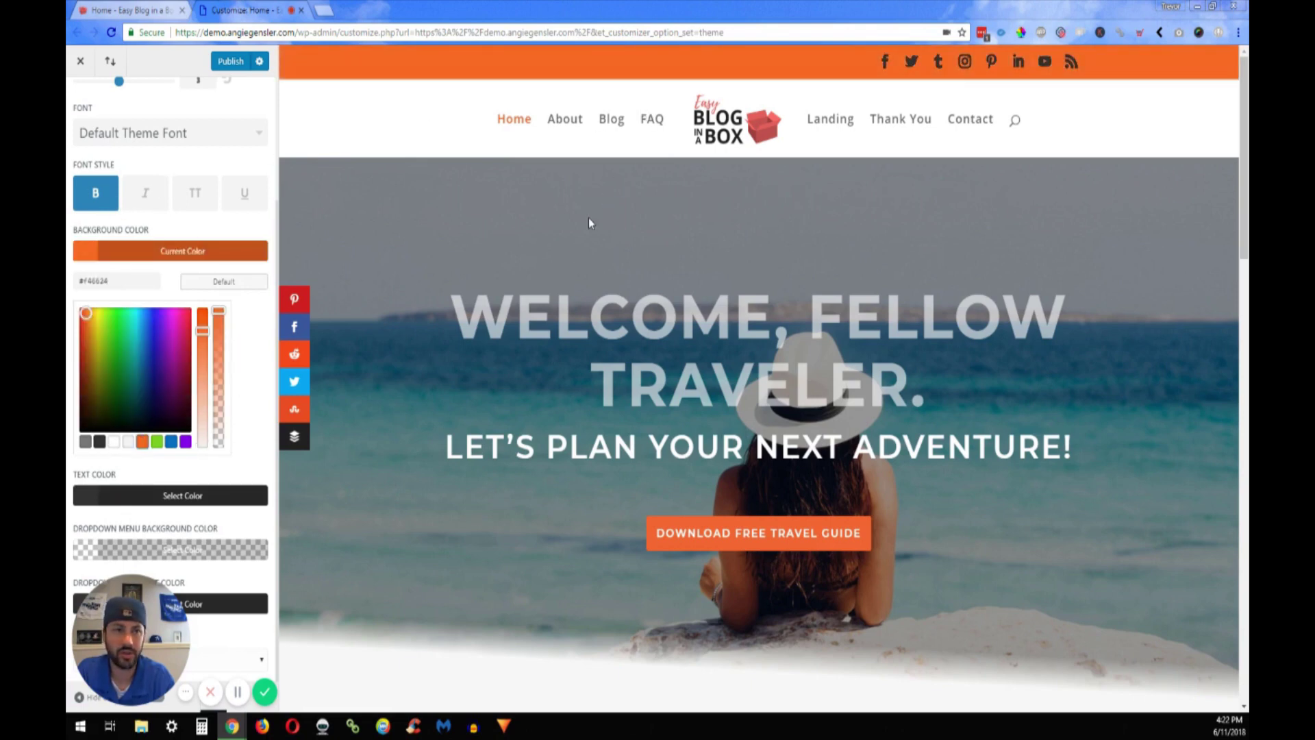
pyautogui.click(156, 442)
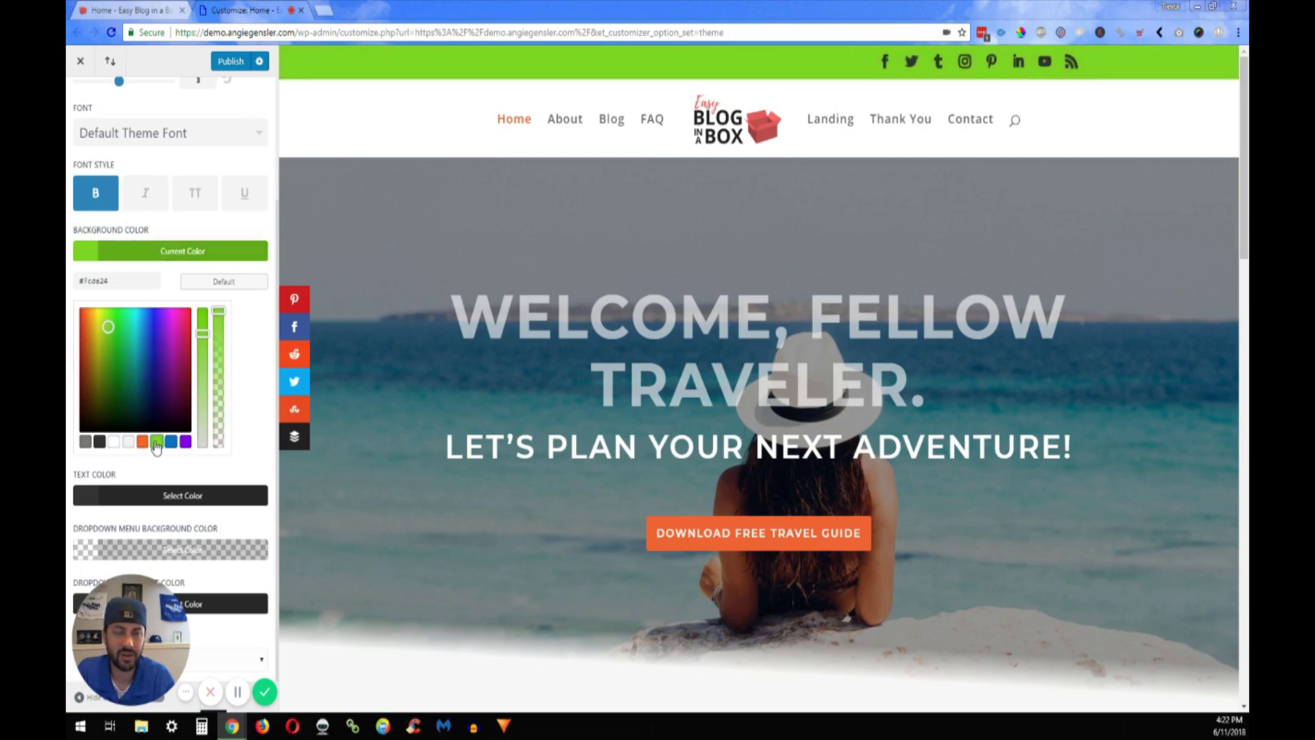
pyautogui.click(167, 496)
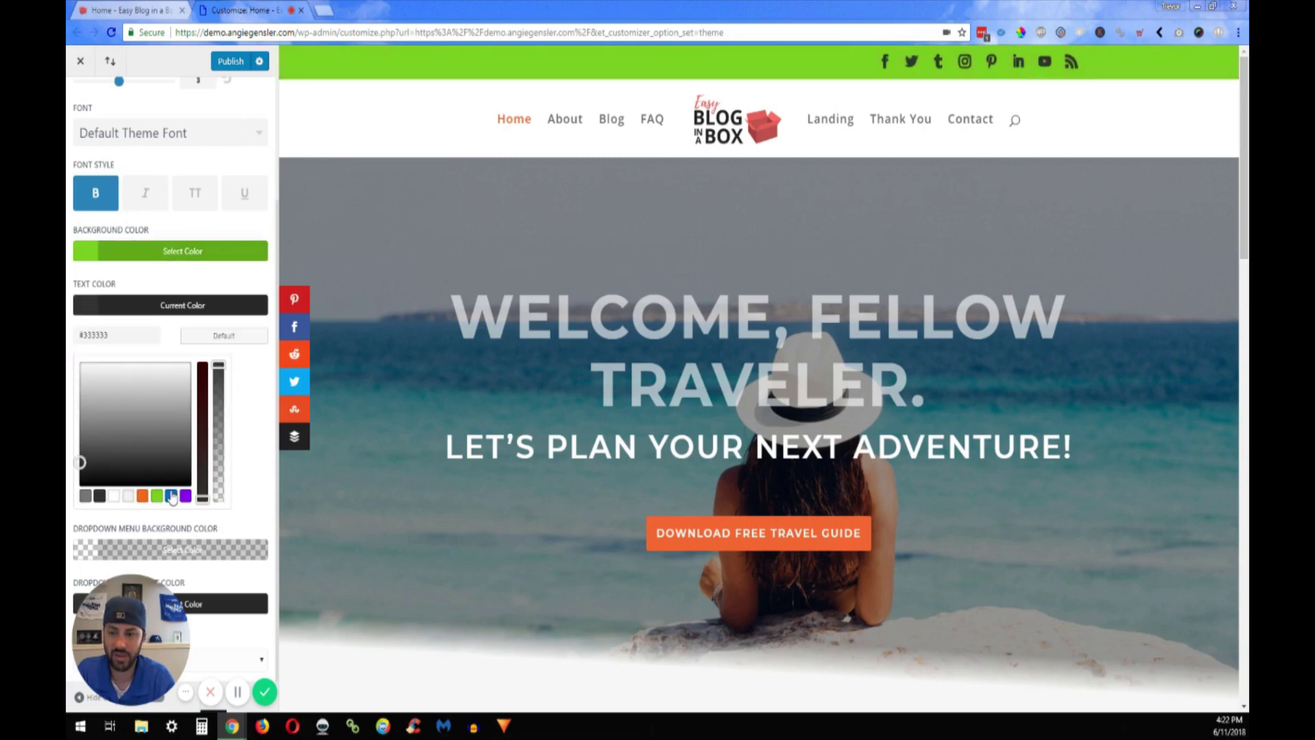
pyautogui.click(114, 499)
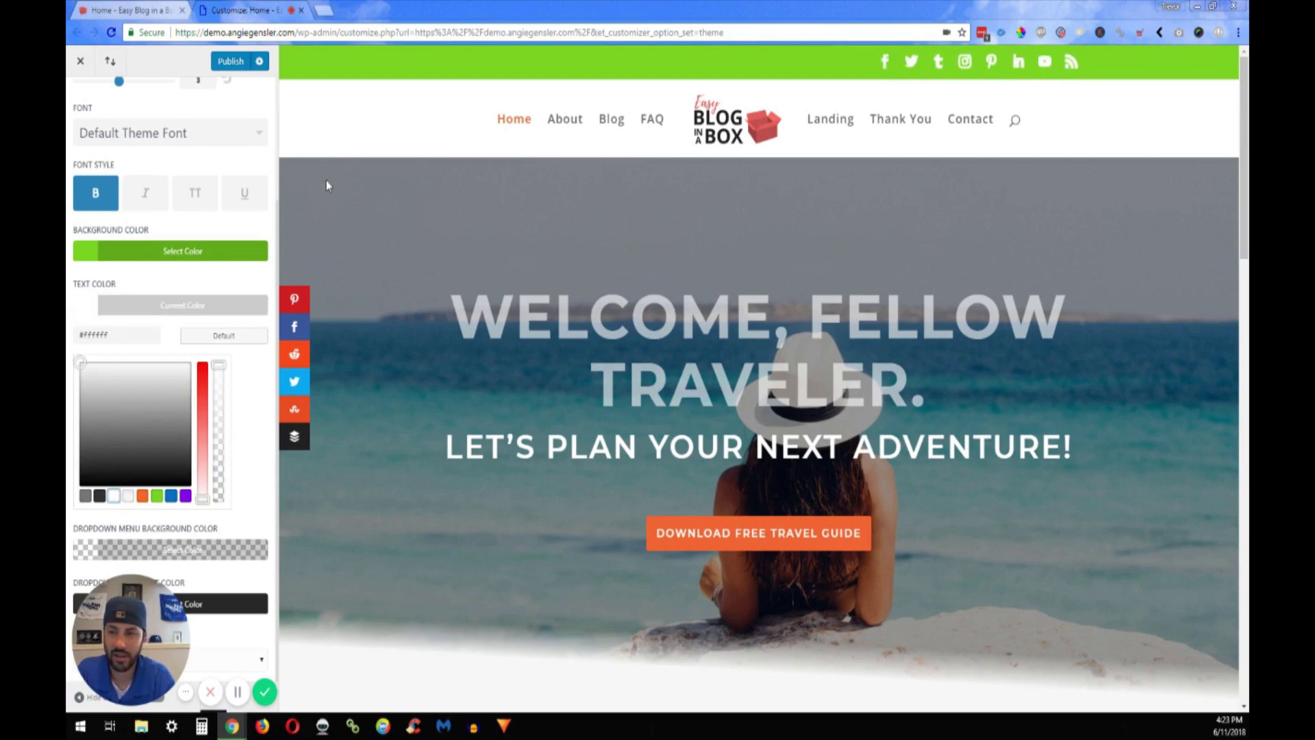
pyautogui.click(96, 195)
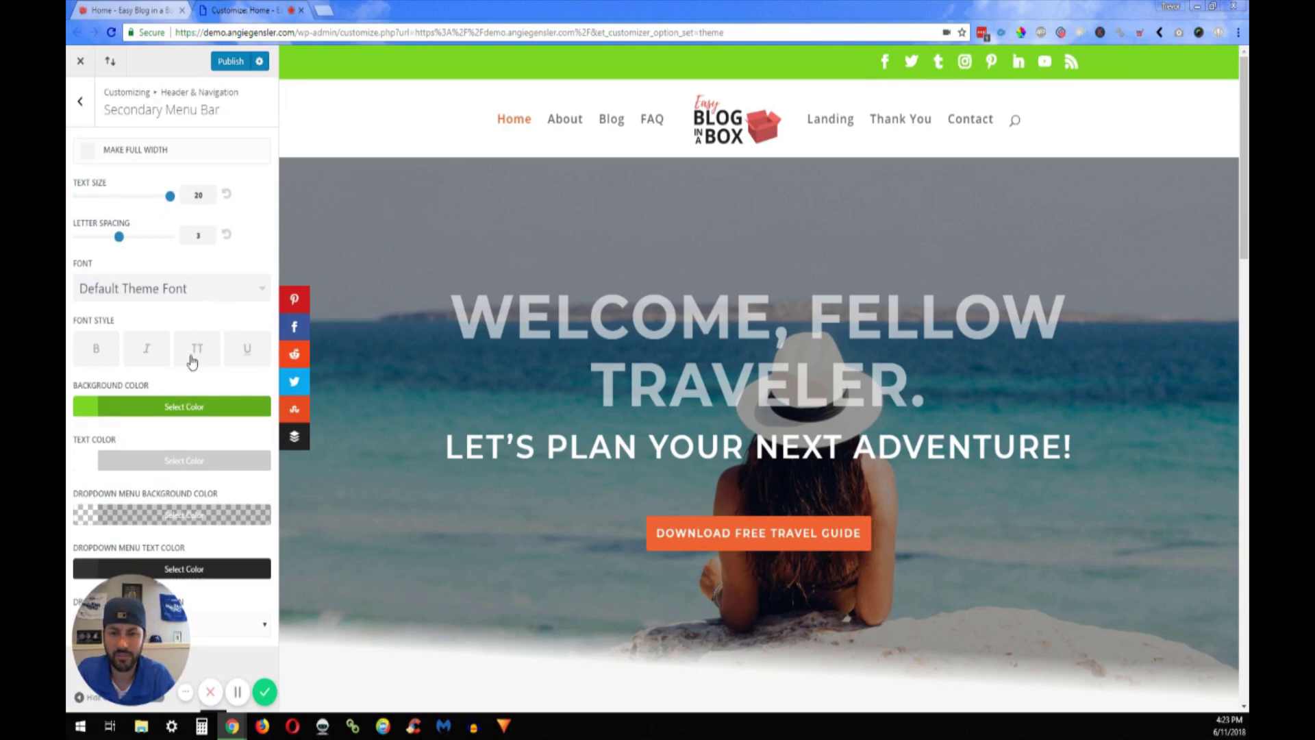
# Set the top bar background back to orange #f46624 and publish the changes
pyautogui.click(173, 409)
pyautogui.scroll(-2, 141, 504)
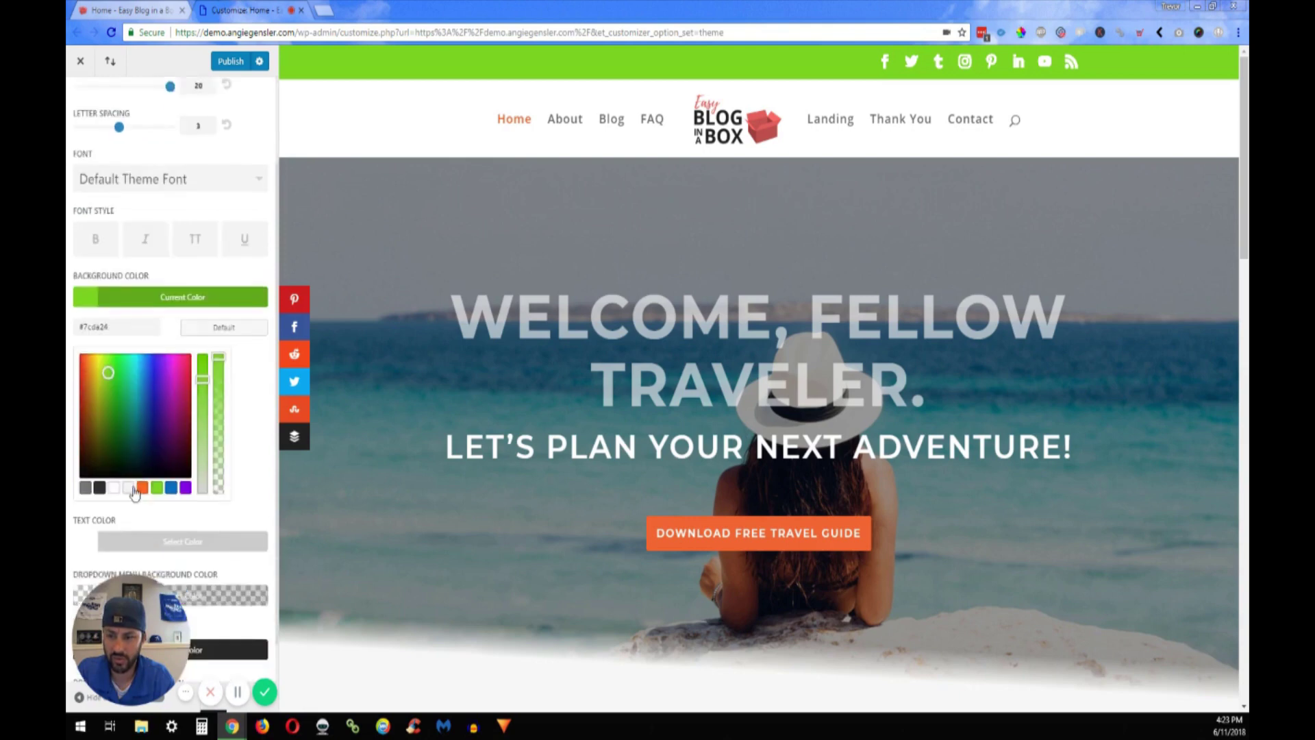
pyautogui.click(141, 459)
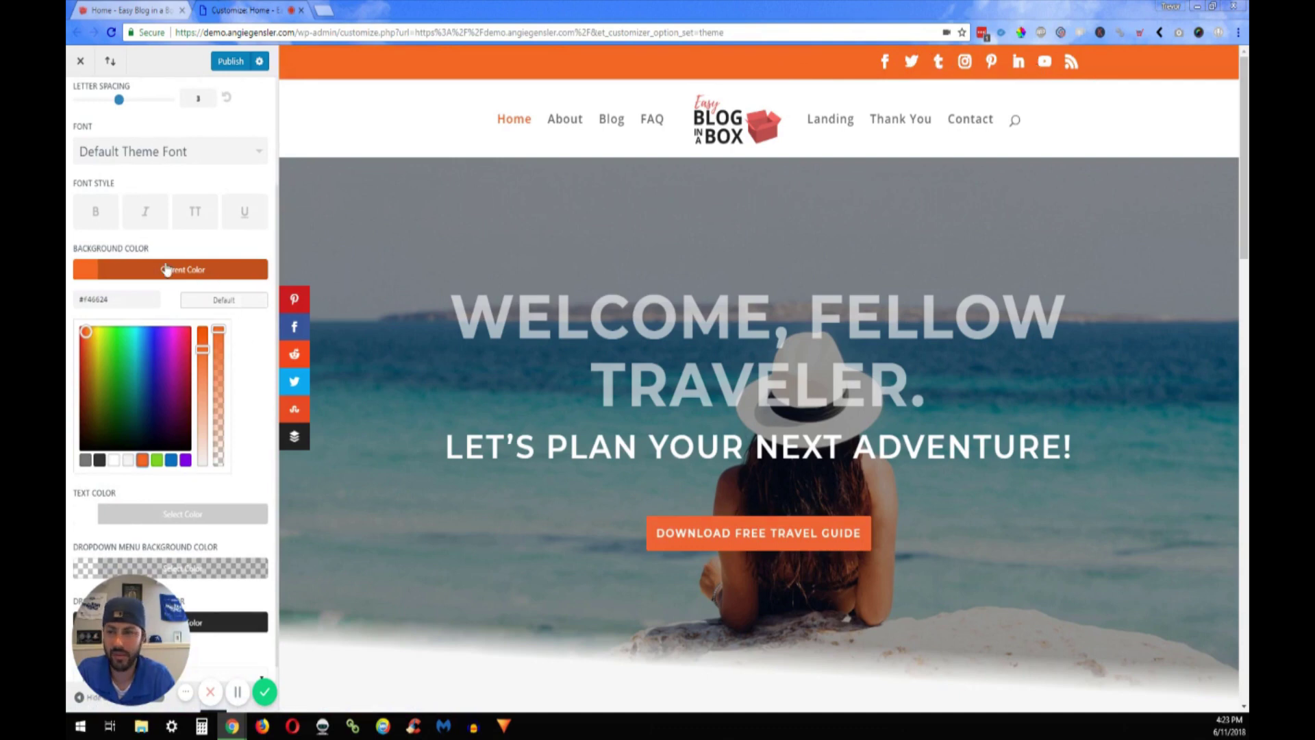
pyautogui.scroll(2, 145, 264)
pyautogui.scroll(-2, 165, 285)
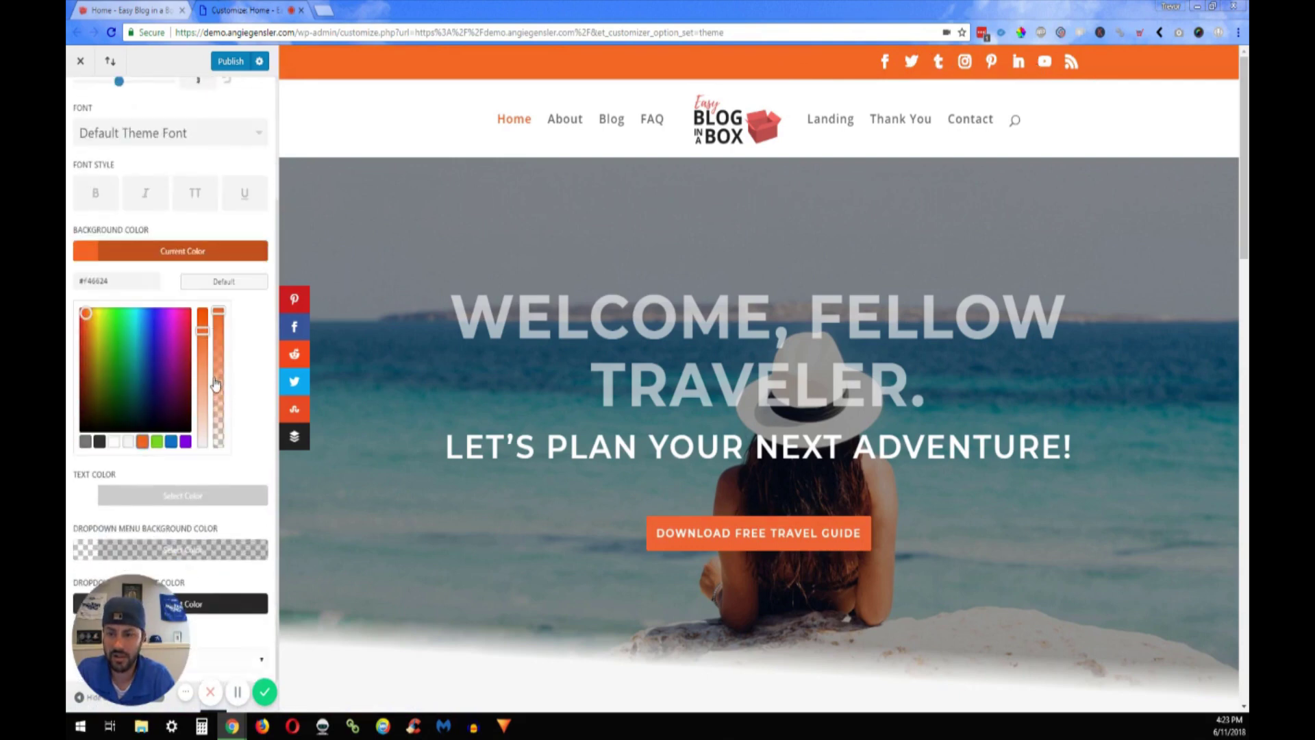
pyautogui.click(233, 63)
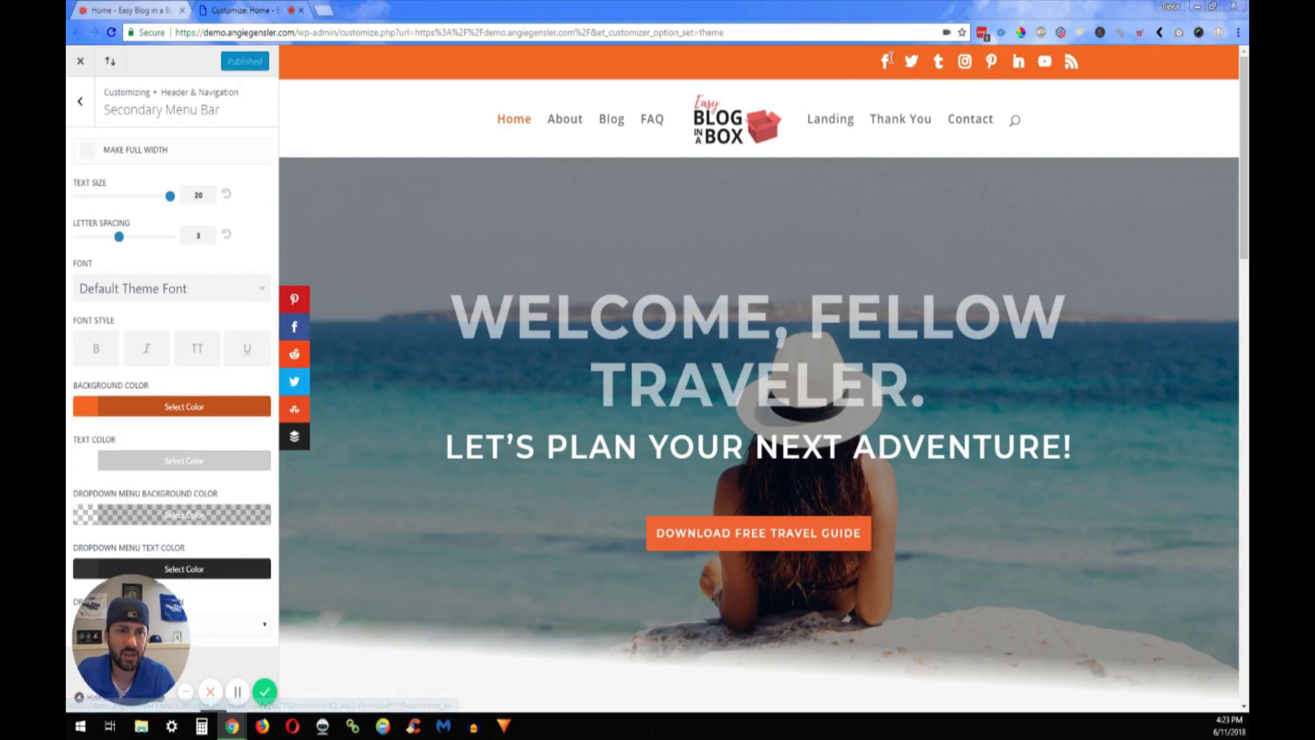
# Reload the live home page and scroll to the footer and back to check the icons
pyautogui.click(156, 8)
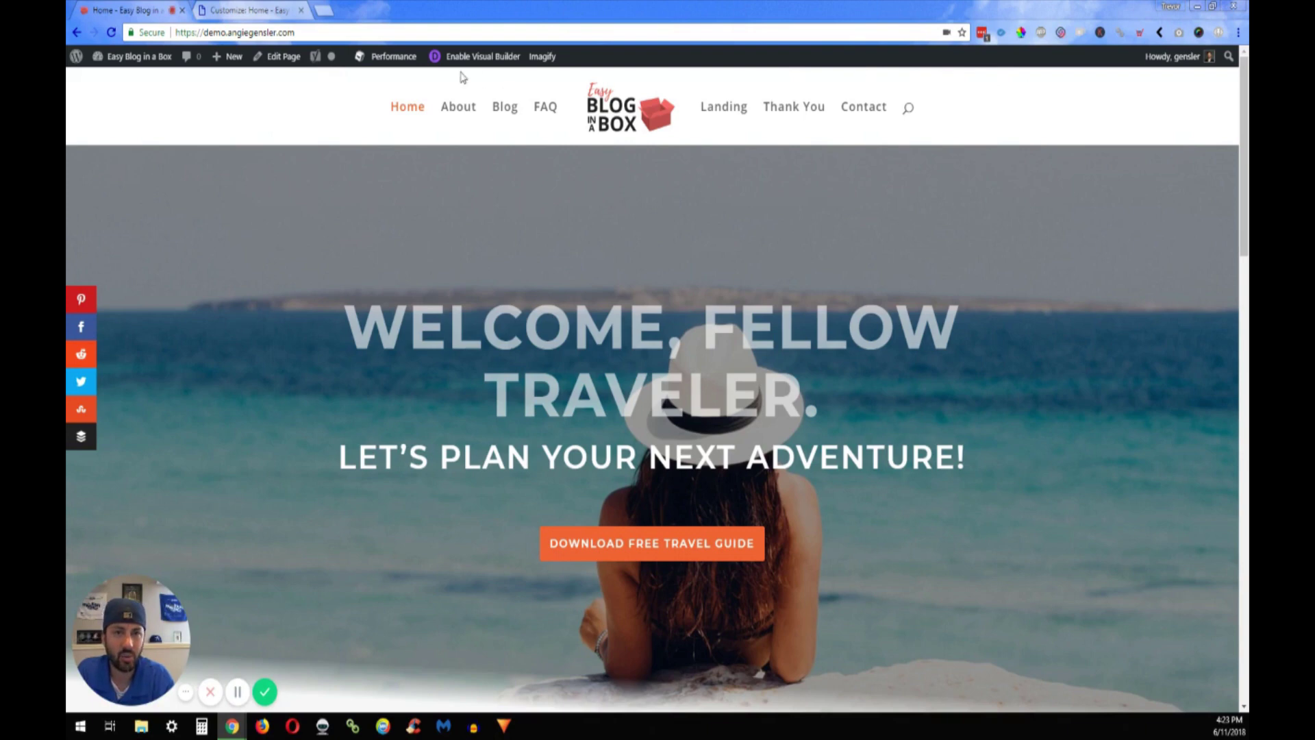
pyautogui.click(614, 113)
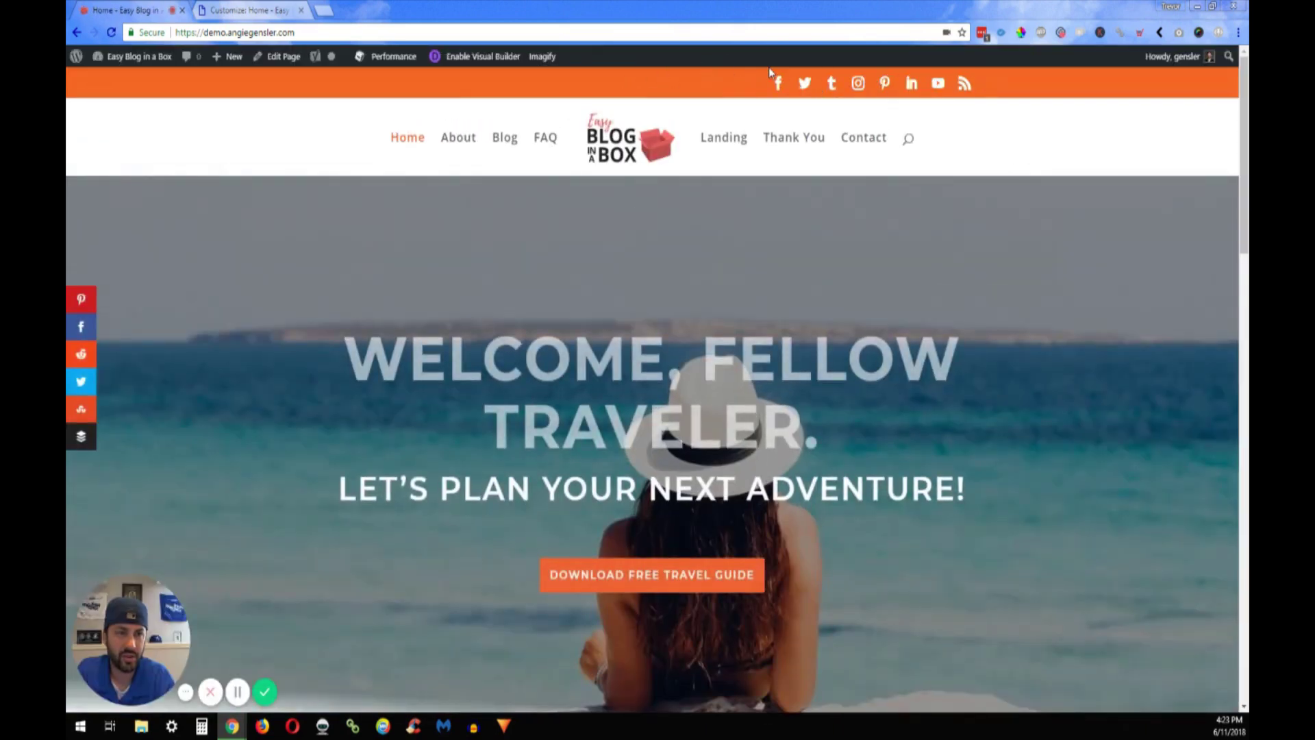
pyautogui.scroll(-15, 1033, 151)
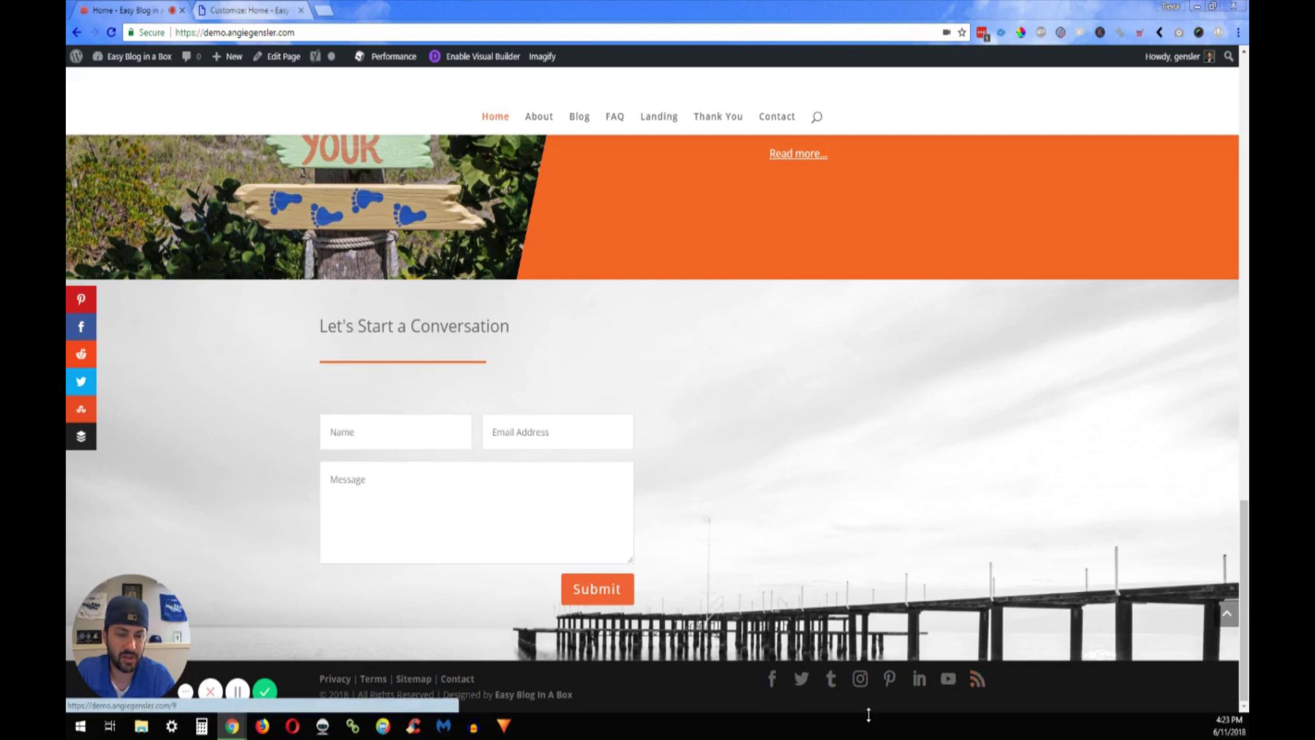
pyautogui.scroll(1, 706, 318)
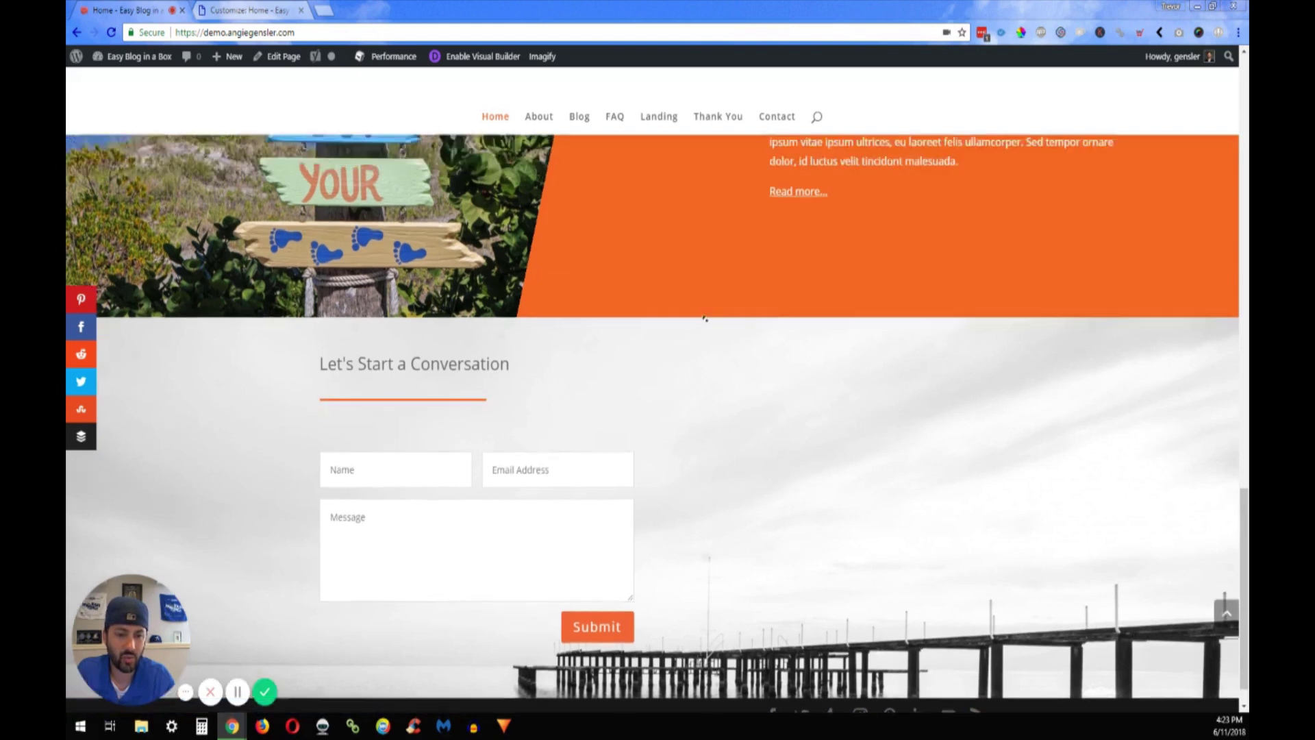
pyautogui.scroll(15, 705, 318)
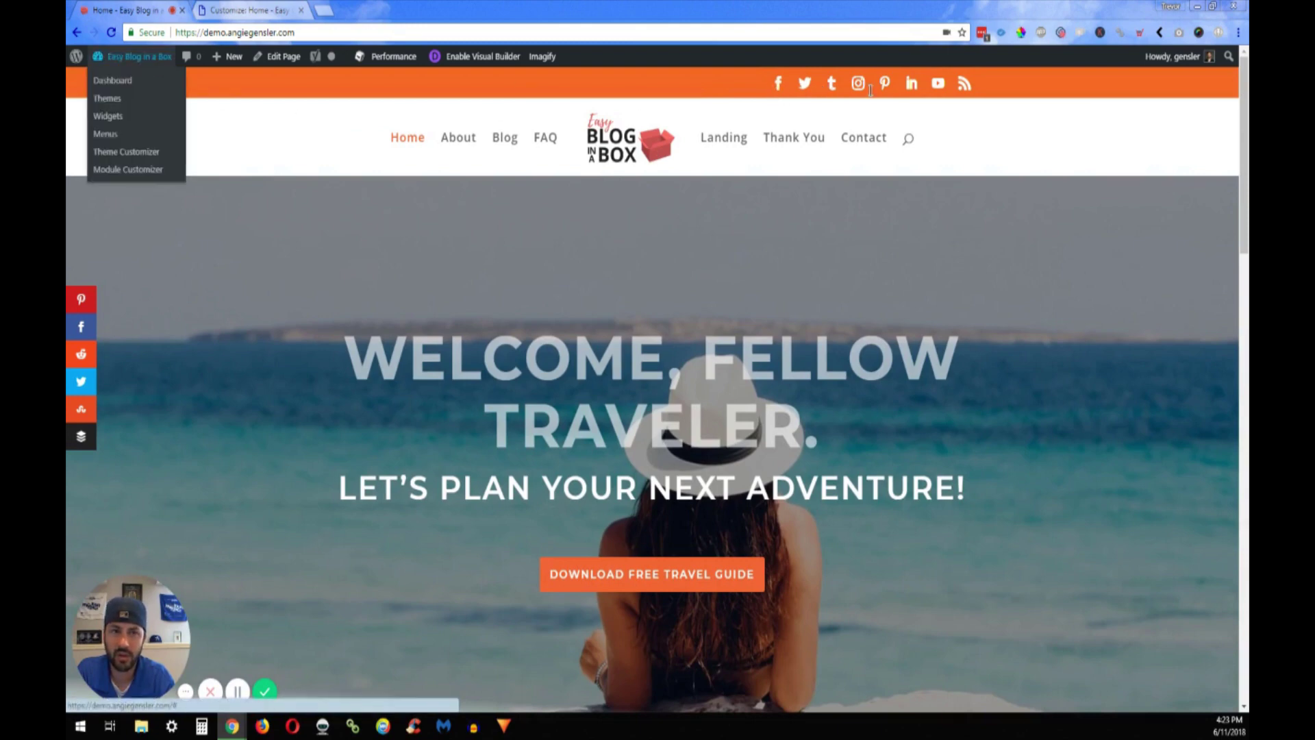
pyautogui.moveTo(119, 56)
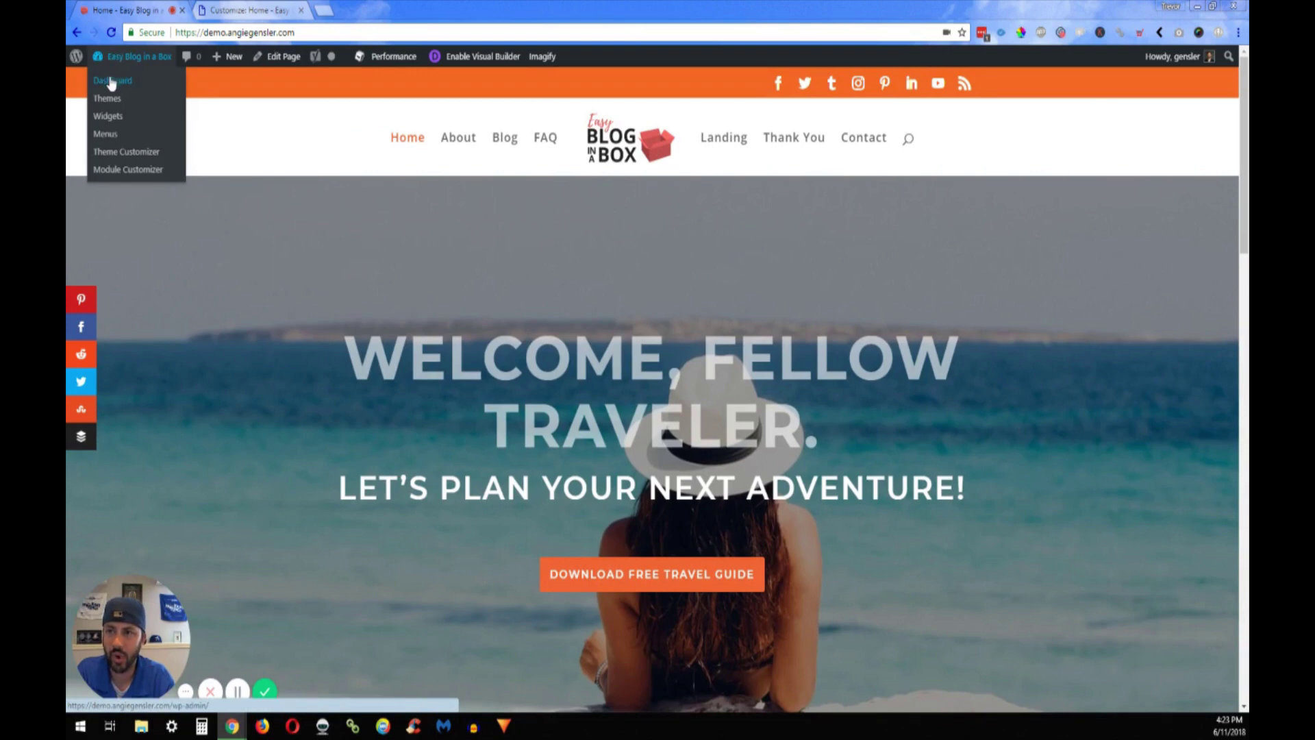
# Open the WordPress Dashboard link in a new tab and switch to it
pyautogui.rightClick(111, 84)
pyautogui.click(140, 88)
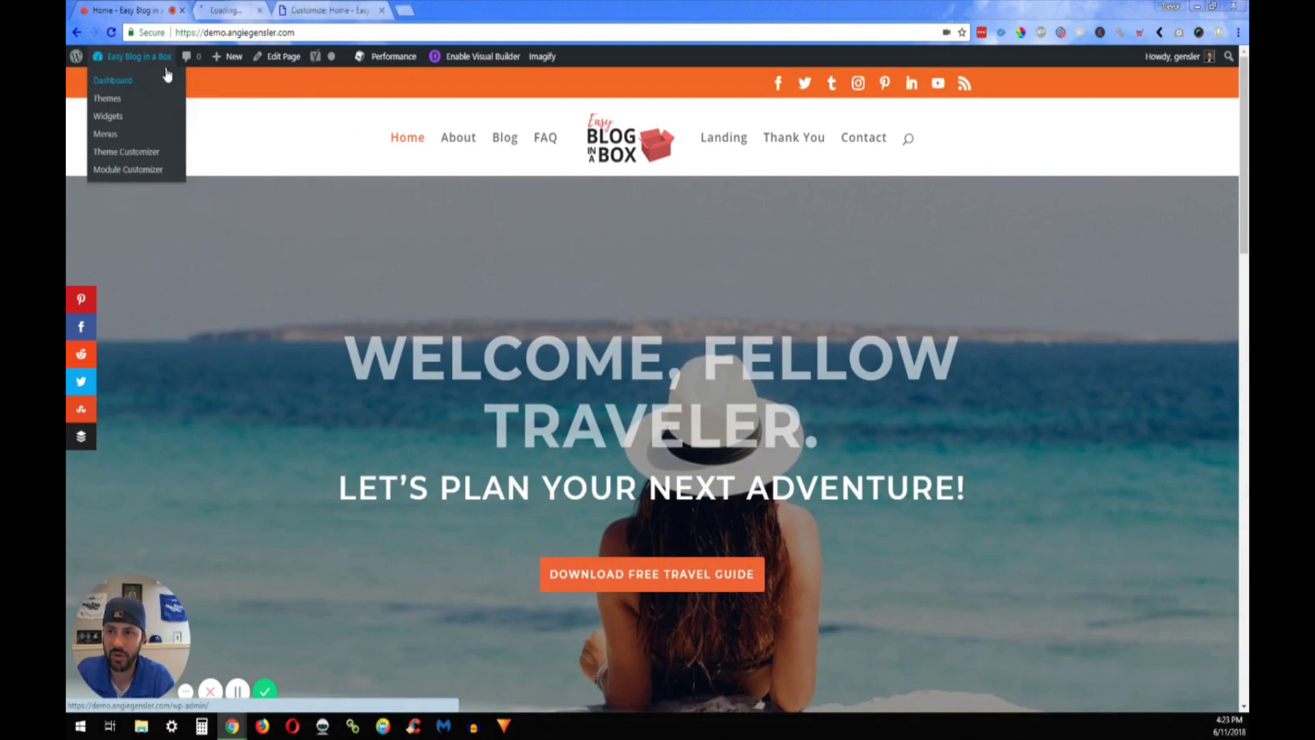
pyautogui.click(211, 12)
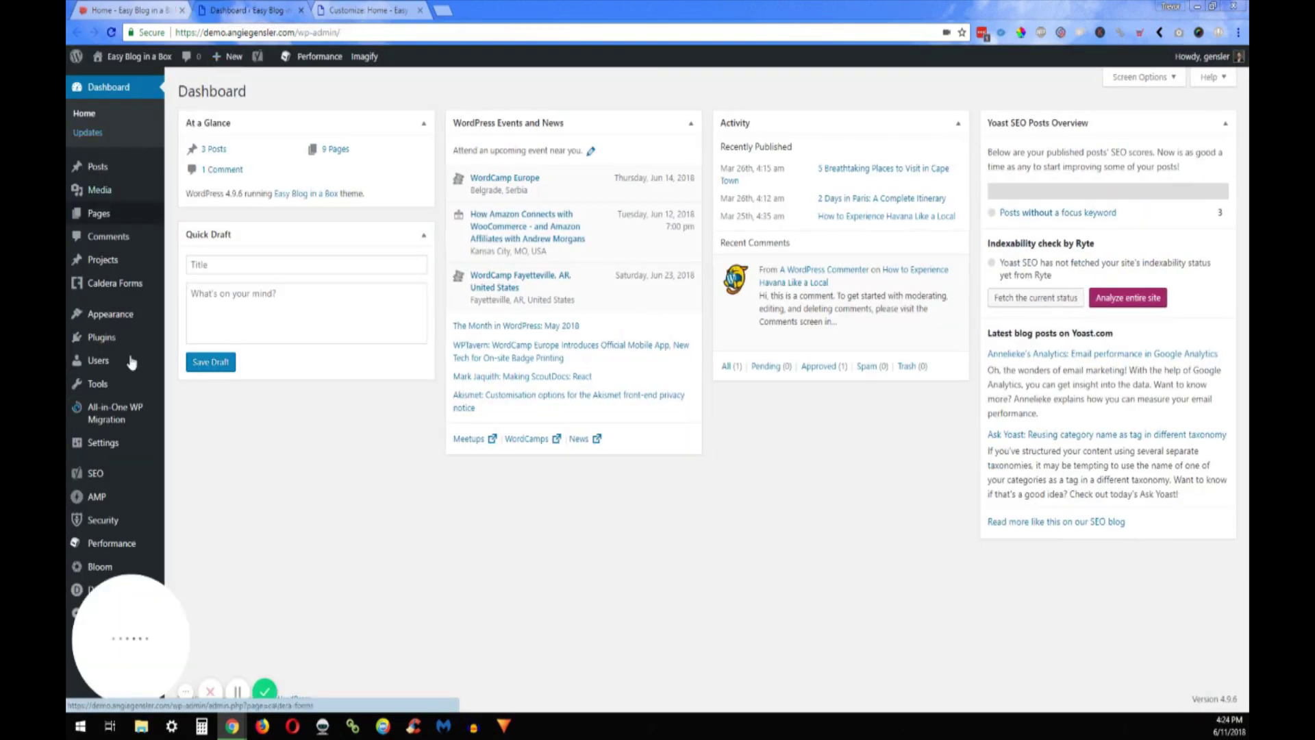
pyautogui.moveTo(127, 636); pyautogui.dragTo(231, 637)
pyautogui.moveTo(73, 593)
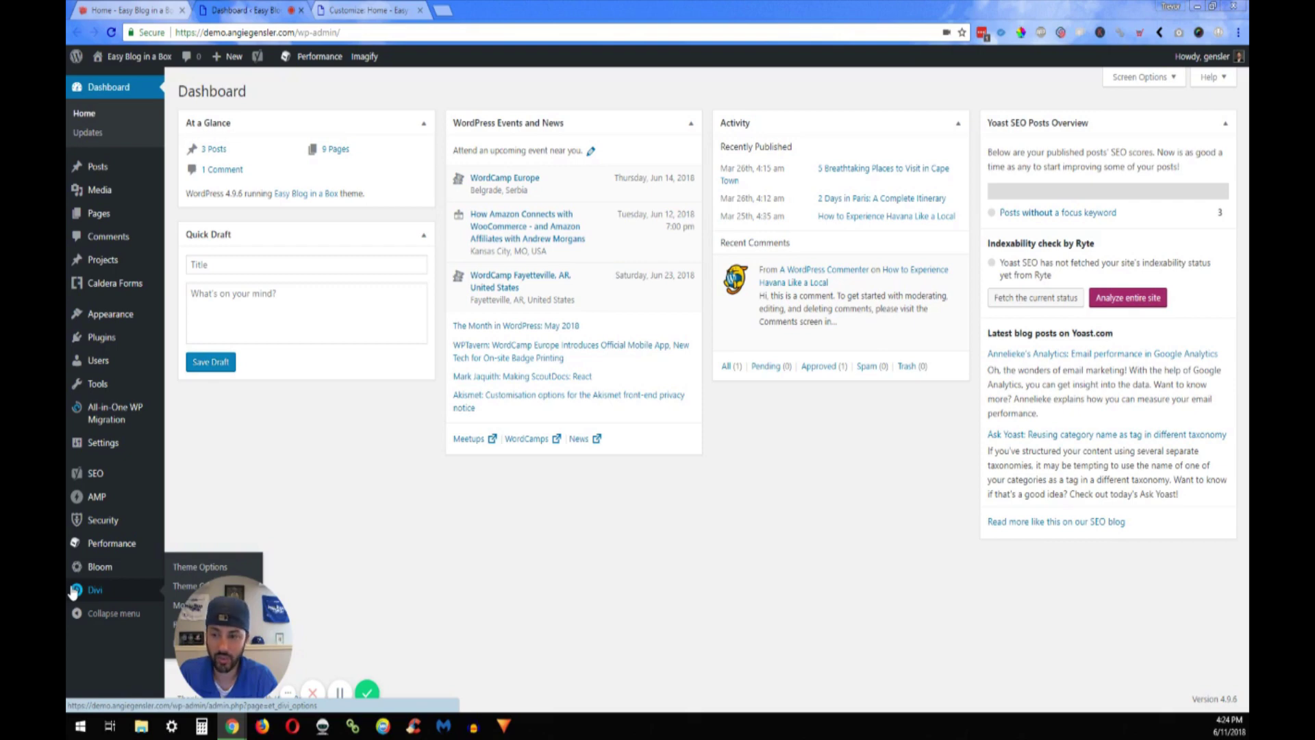
# Open Divi Theme Options and scroll the General tab to the social icon toggles
pyautogui.click(194, 574)
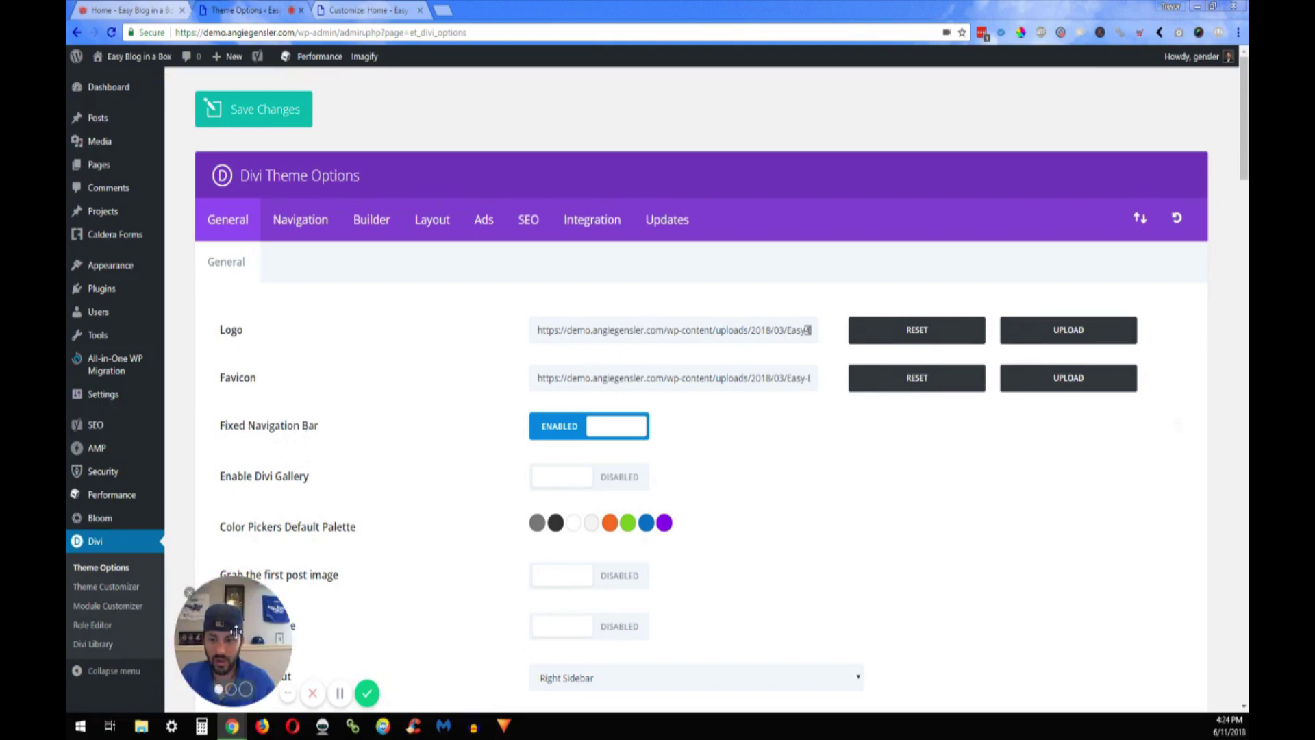
pyautogui.moveTo(239, 637); pyautogui.dragTo(136, 636)
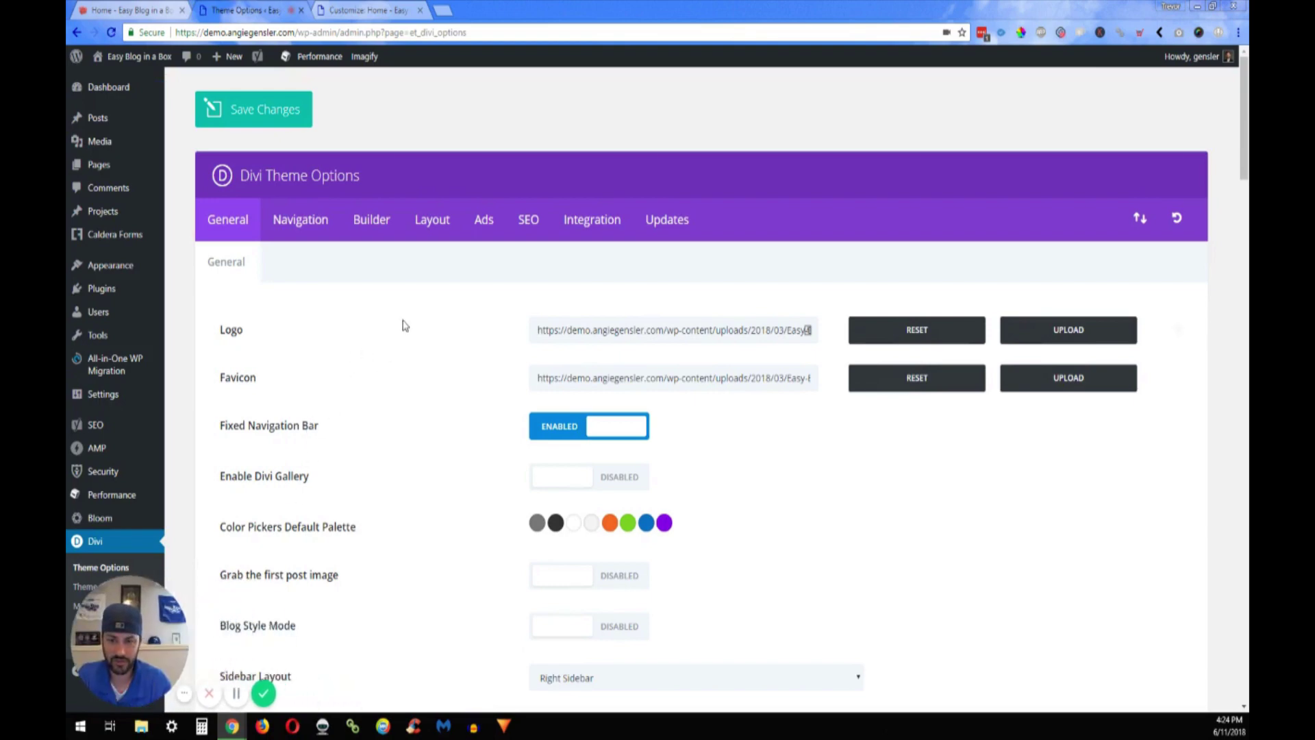
pyautogui.scroll(-2, 411, 322)
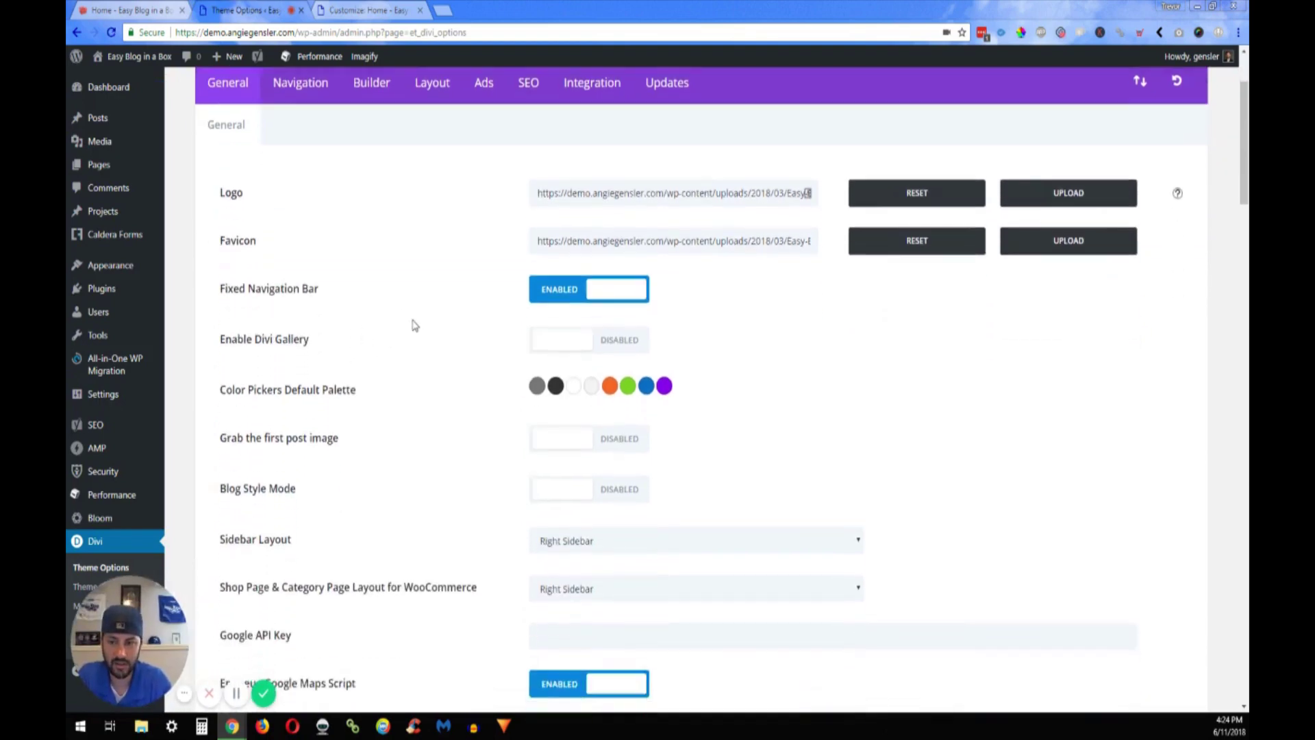
pyautogui.scroll(2, 411, 322)
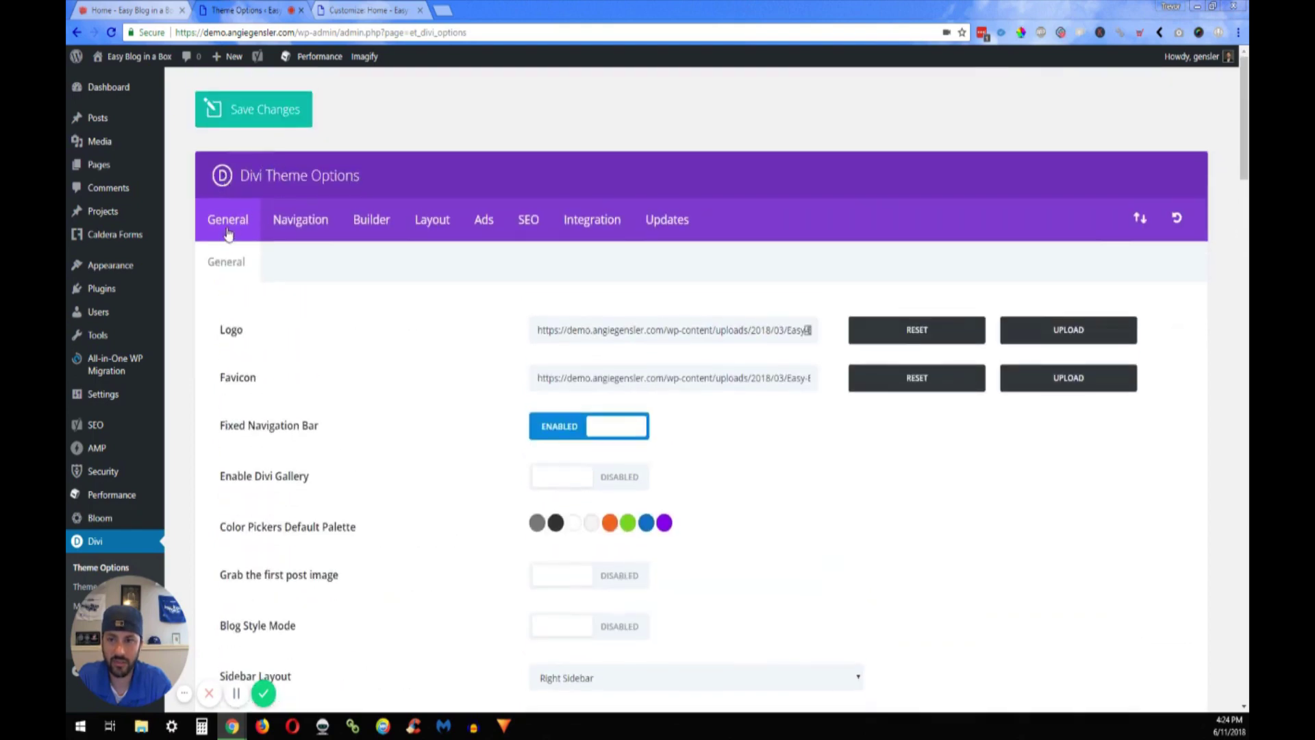
pyautogui.scroll(-7, 403, 309)
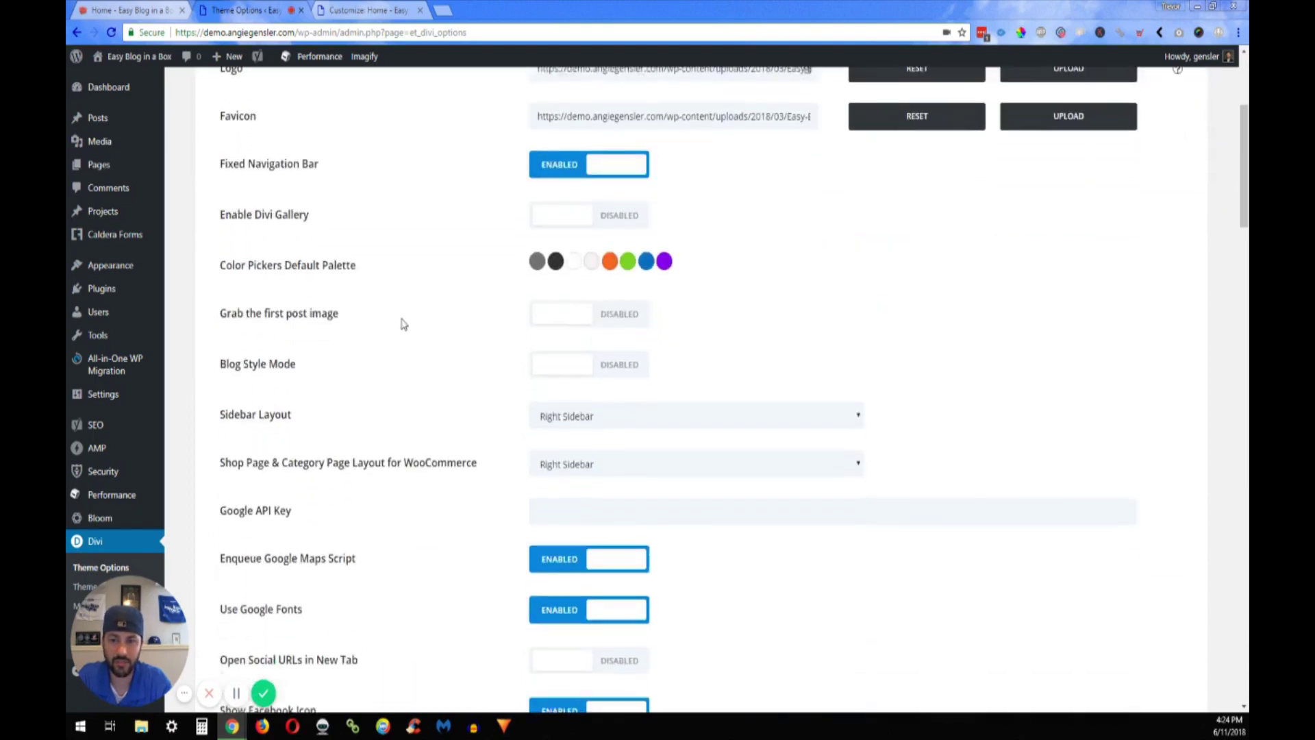
pyautogui.scroll(-2, 404, 303)
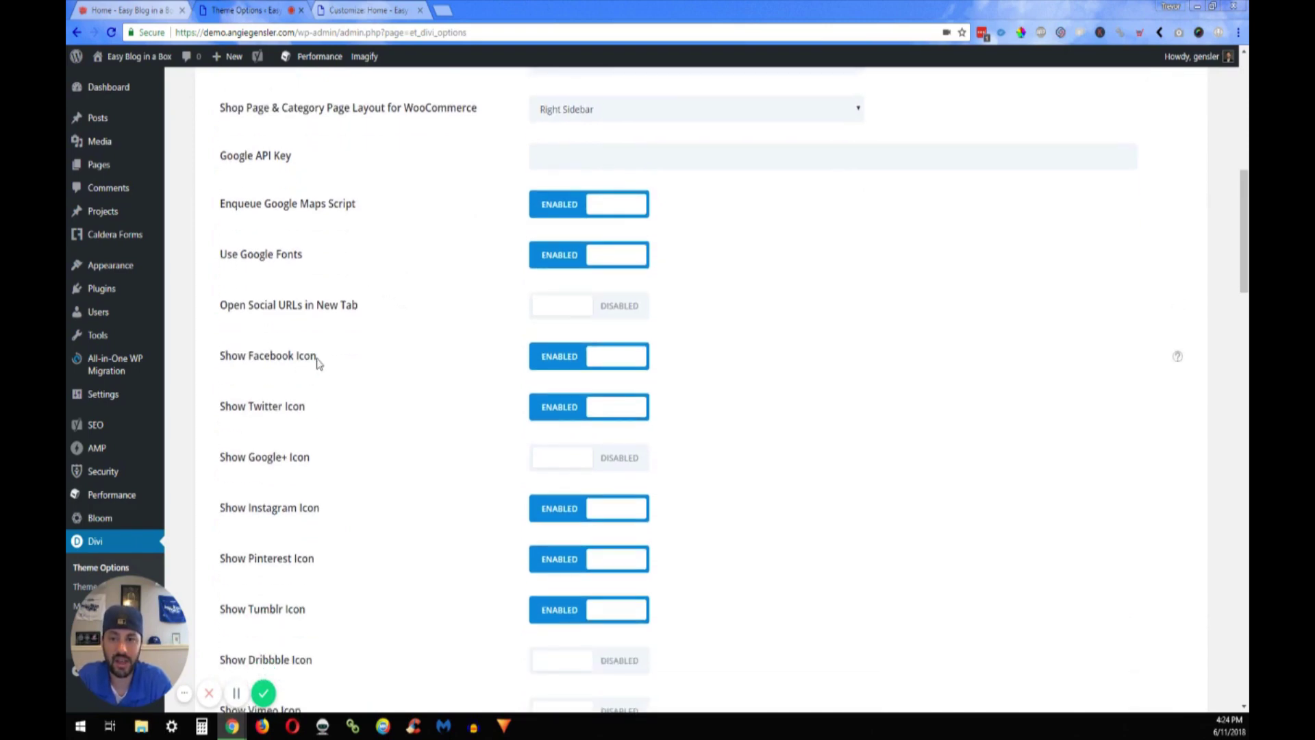
pyautogui.scroll(-1, 322, 357)
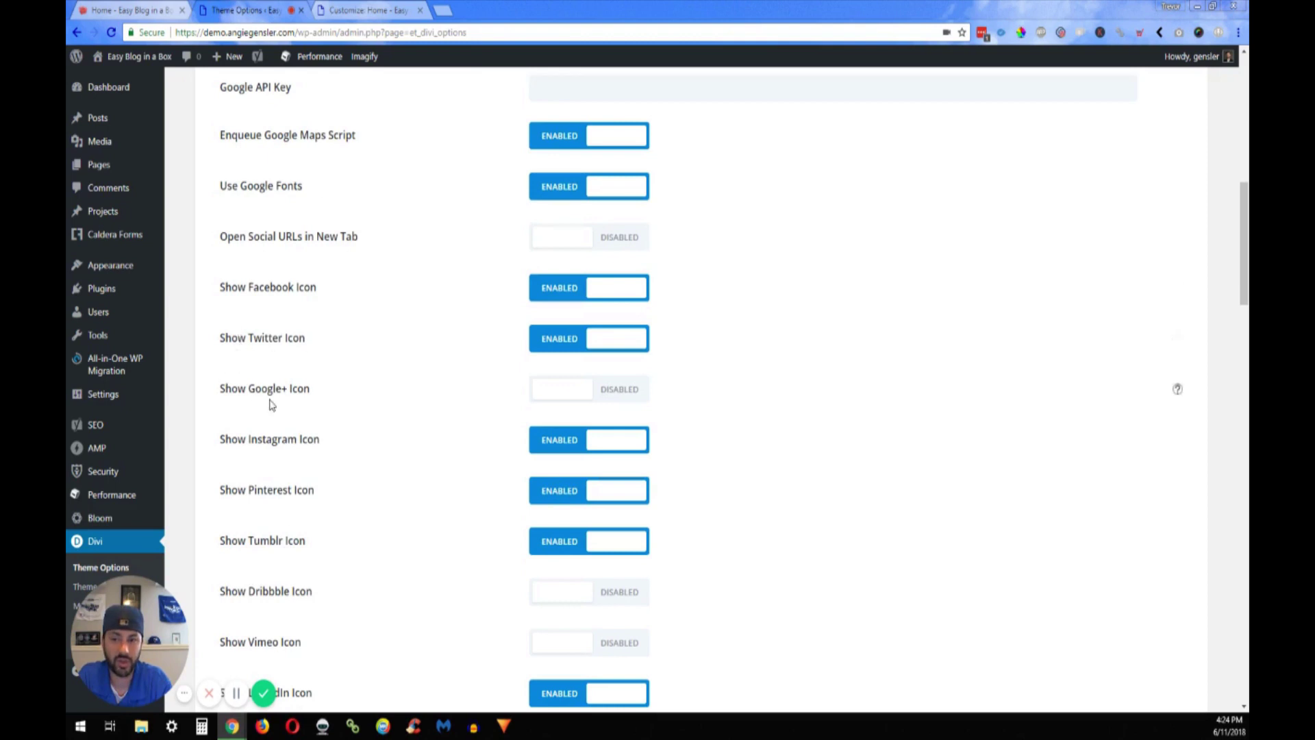
pyautogui.scroll(-1, 344, 389)
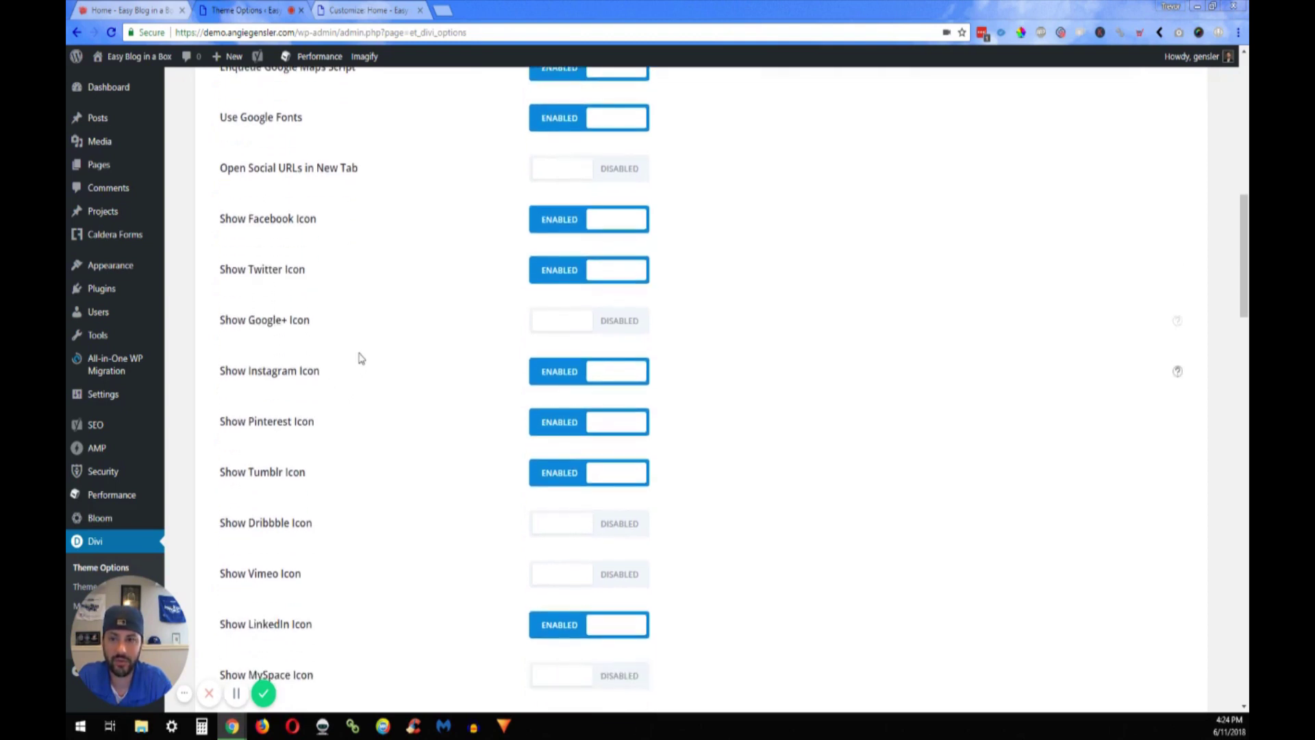
pyautogui.scroll(1, 363, 351)
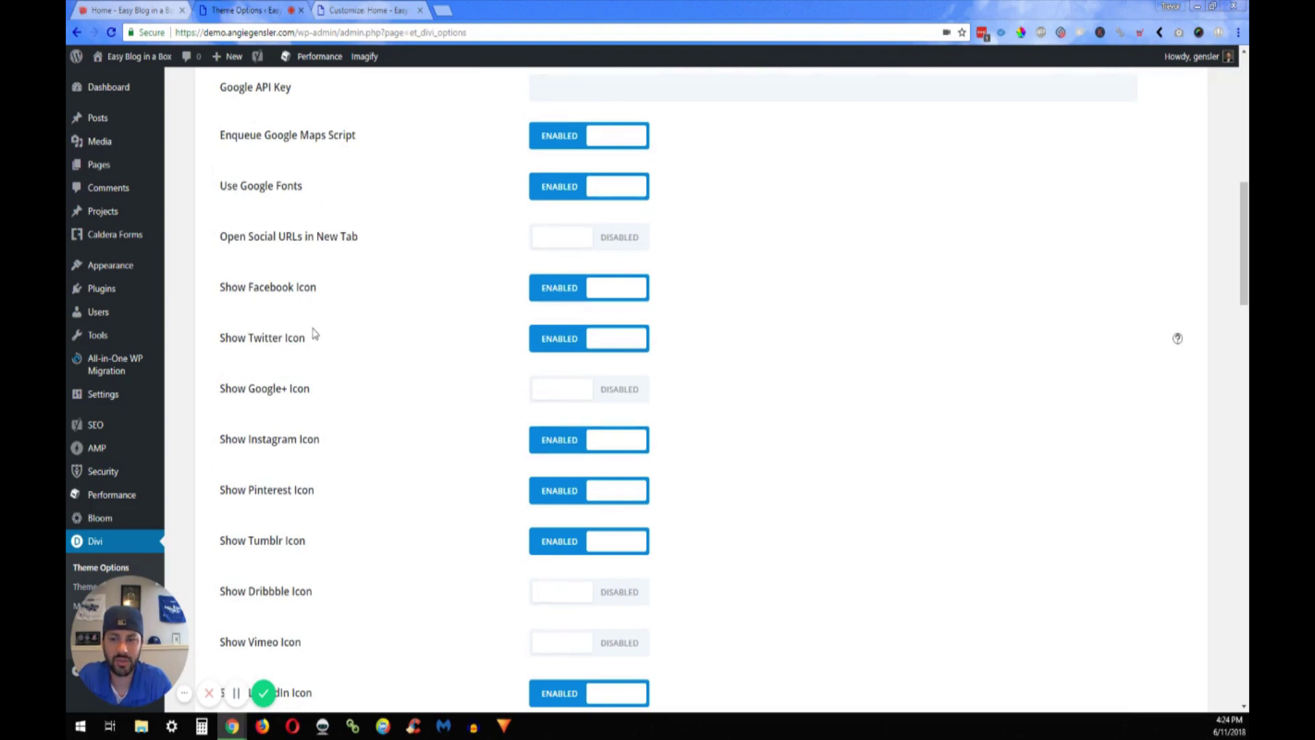
# Highlight the Facebook through Google+ icon toggles to show which are enabled
pyautogui.moveTo(221, 286); pyautogui.dragTo(320, 399)
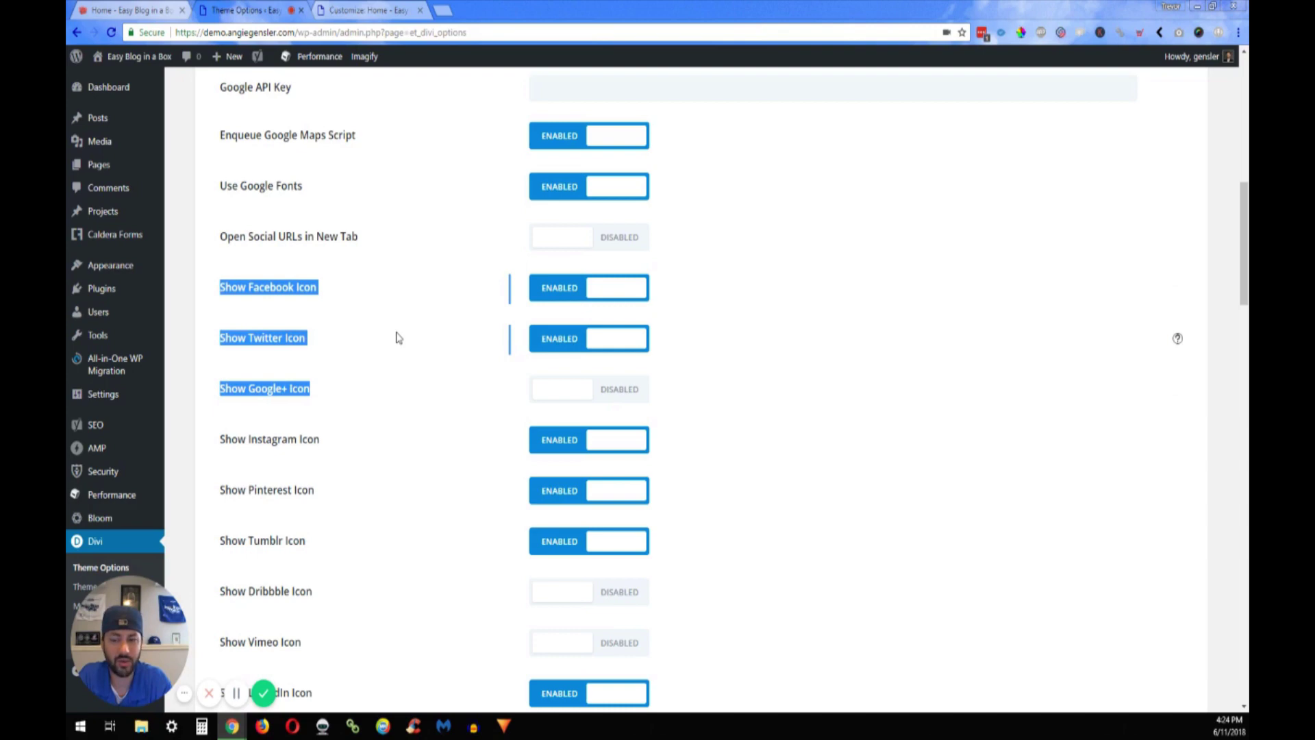
pyautogui.scroll(-1, 391, 340)
pyautogui.moveTo(231, 371); pyautogui.dragTo(338, 493)
pyautogui.click(404, 369)
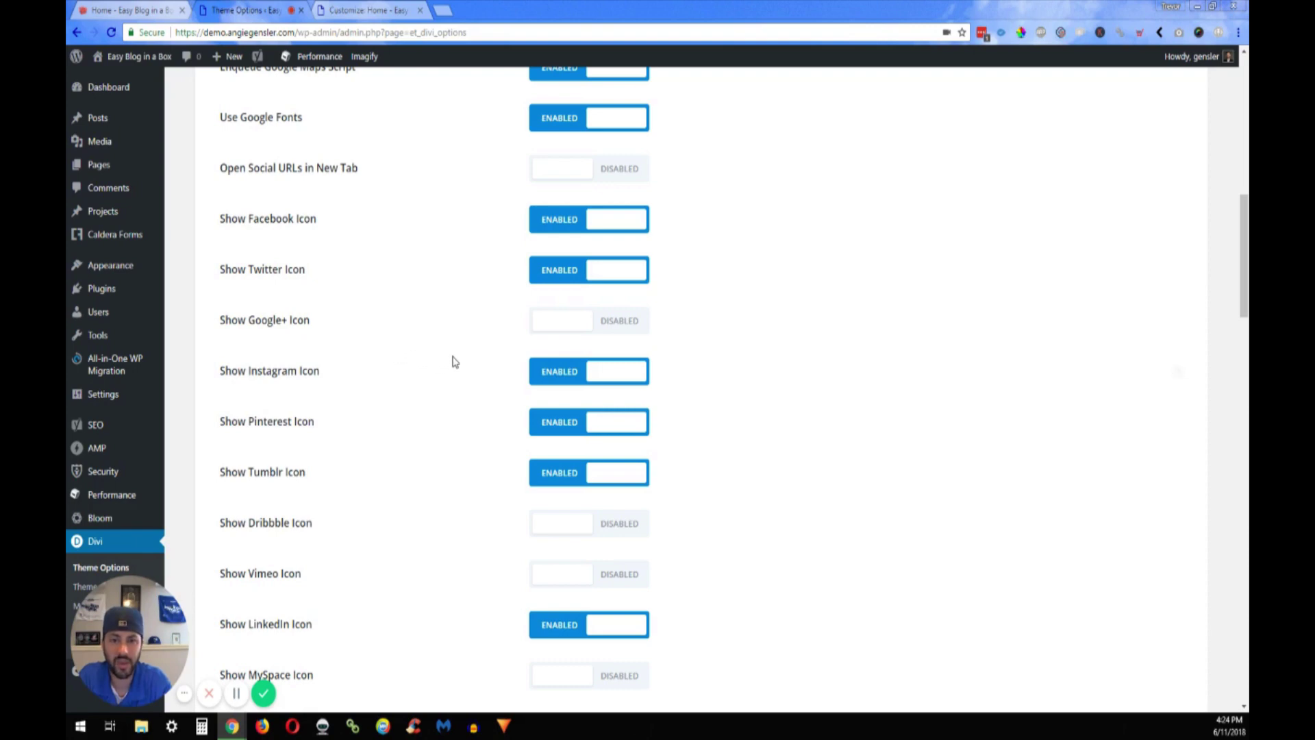
pyautogui.scroll(1, 469, 376)
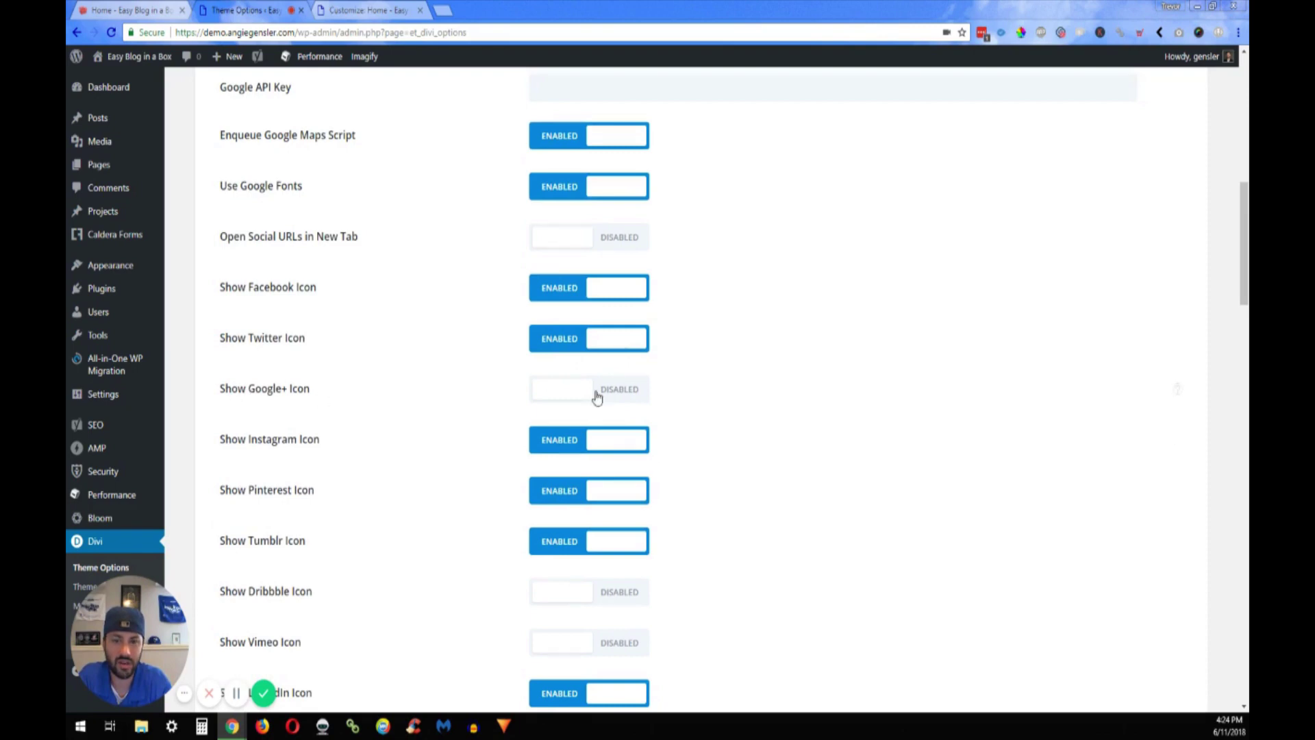
# Enable the Google+, Vimeo, Dribbble and MySpace icons in Theme Options General settings
pyautogui.click(130, 14)
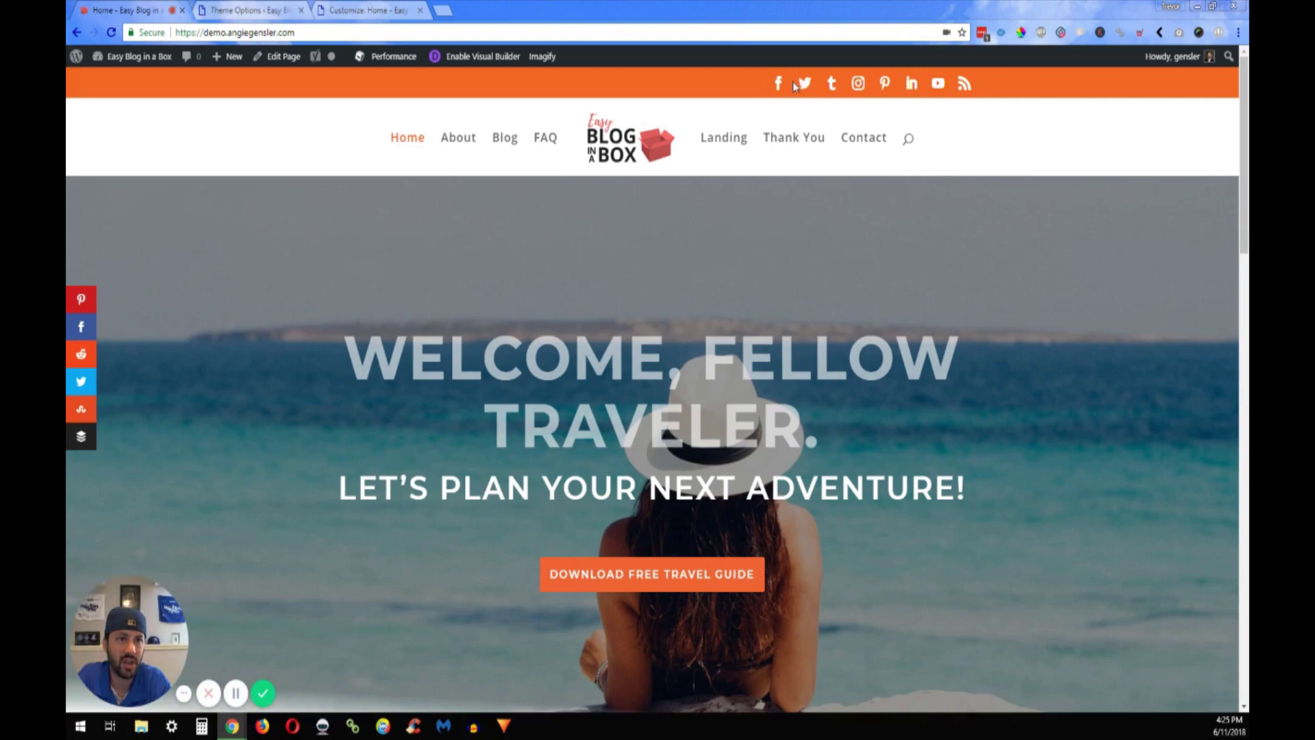
pyautogui.click(247, 10)
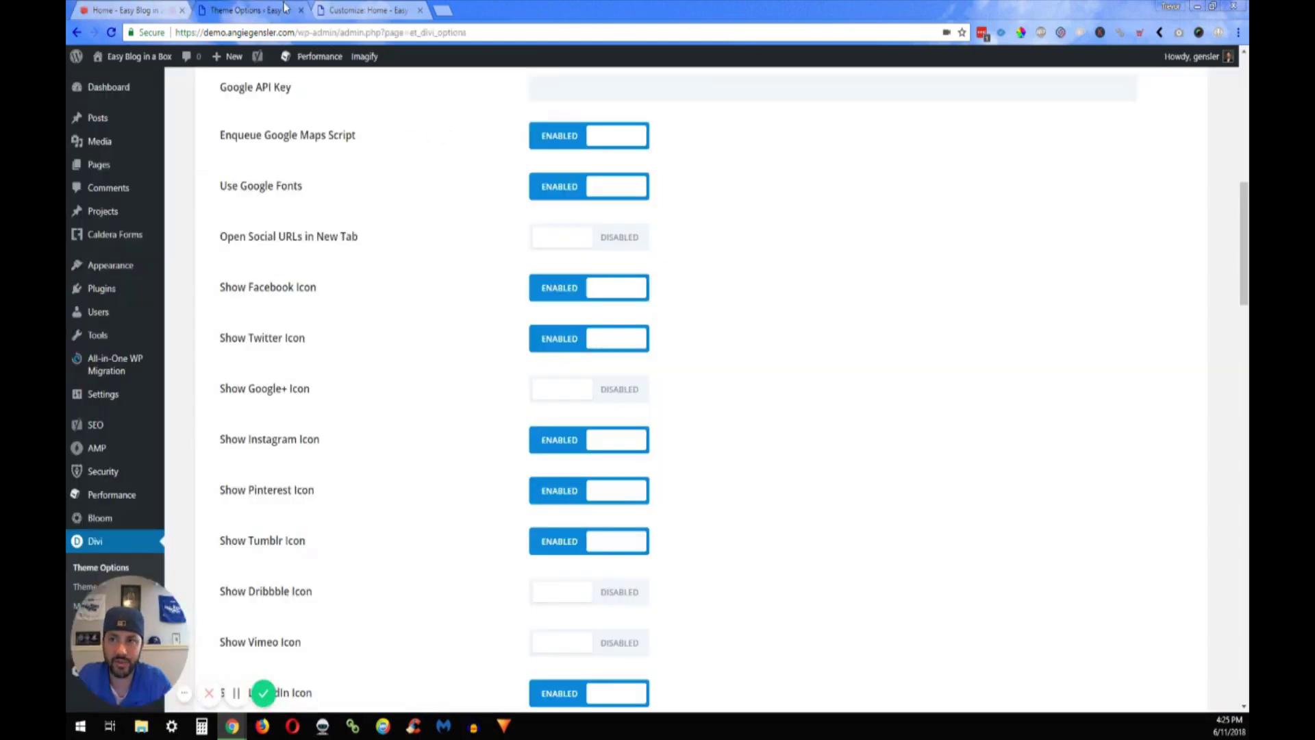
pyautogui.click(579, 396)
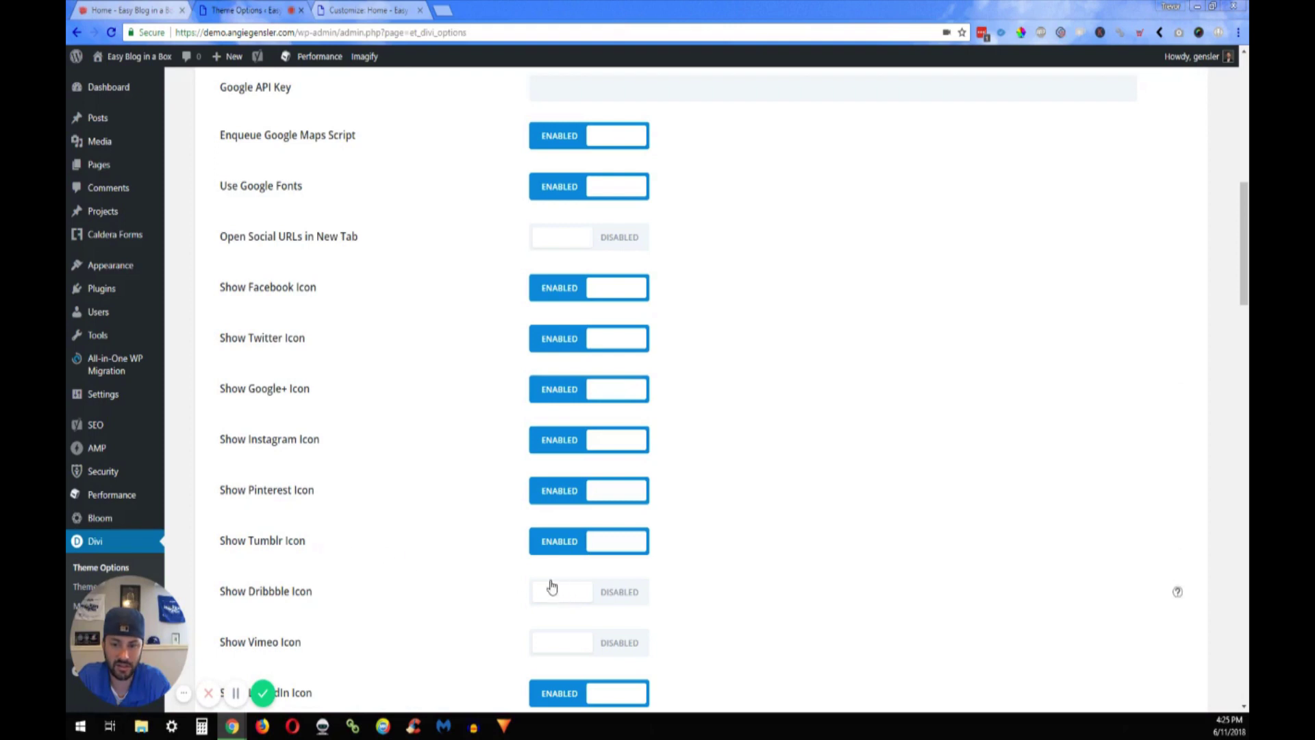
pyautogui.scroll(-2, 552, 587)
pyautogui.click(569, 503)
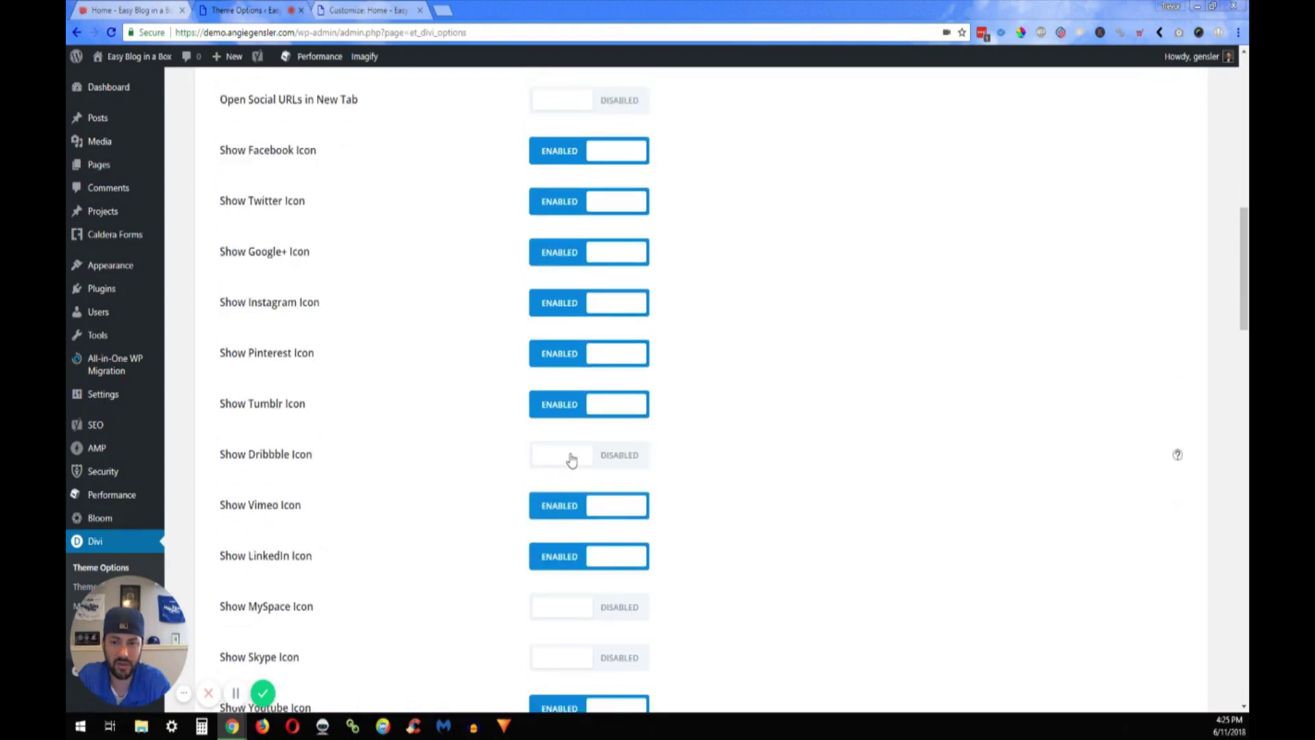
pyautogui.click(572, 459)
pyautogui.click(573, 612)
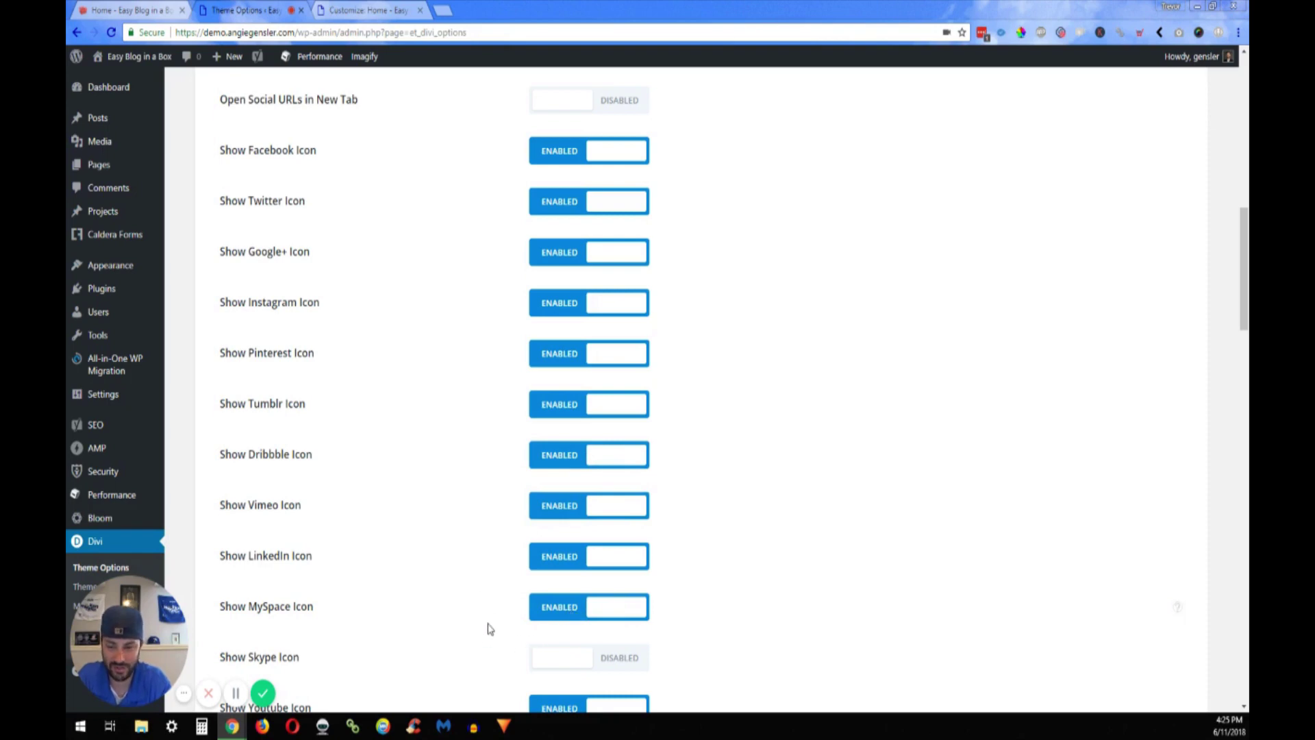
pyautogui.scroll(15, 439, 647)
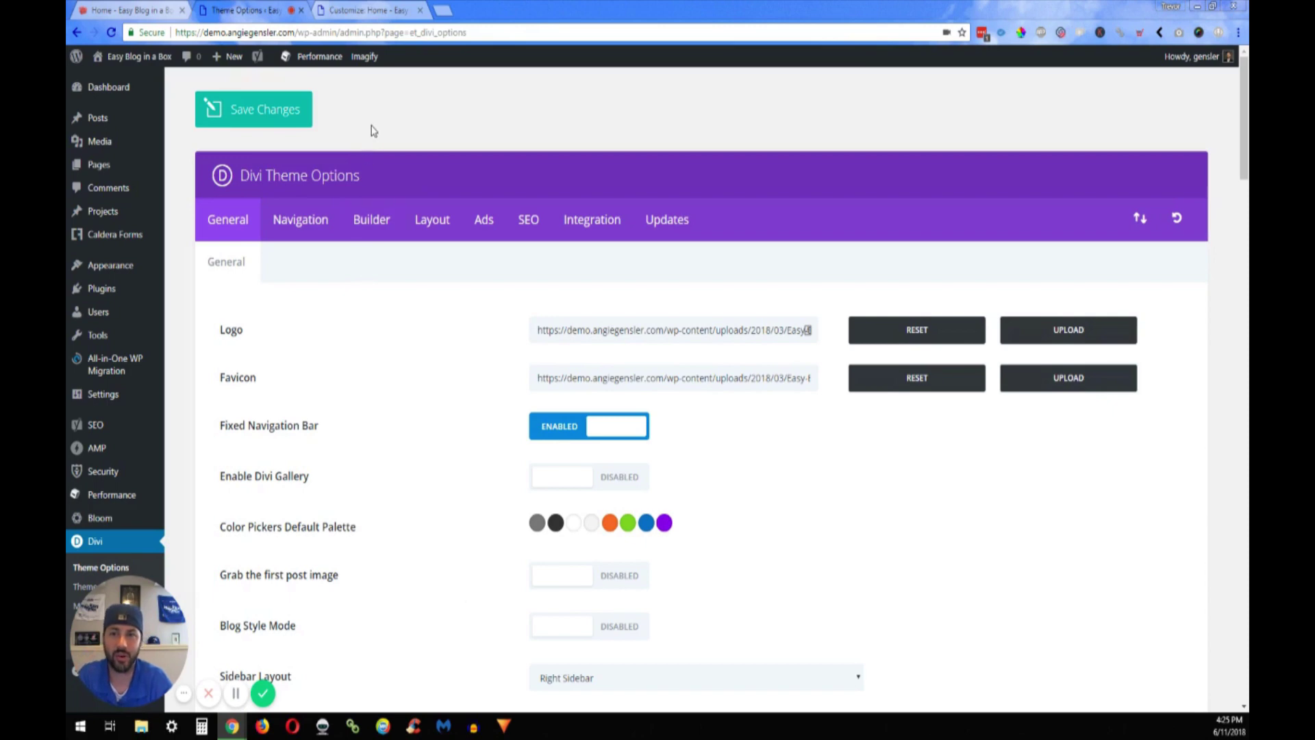
# Save the icon settings, reload the home page to check the header, and return to Theme Options
pyautogui.click(295, 113)
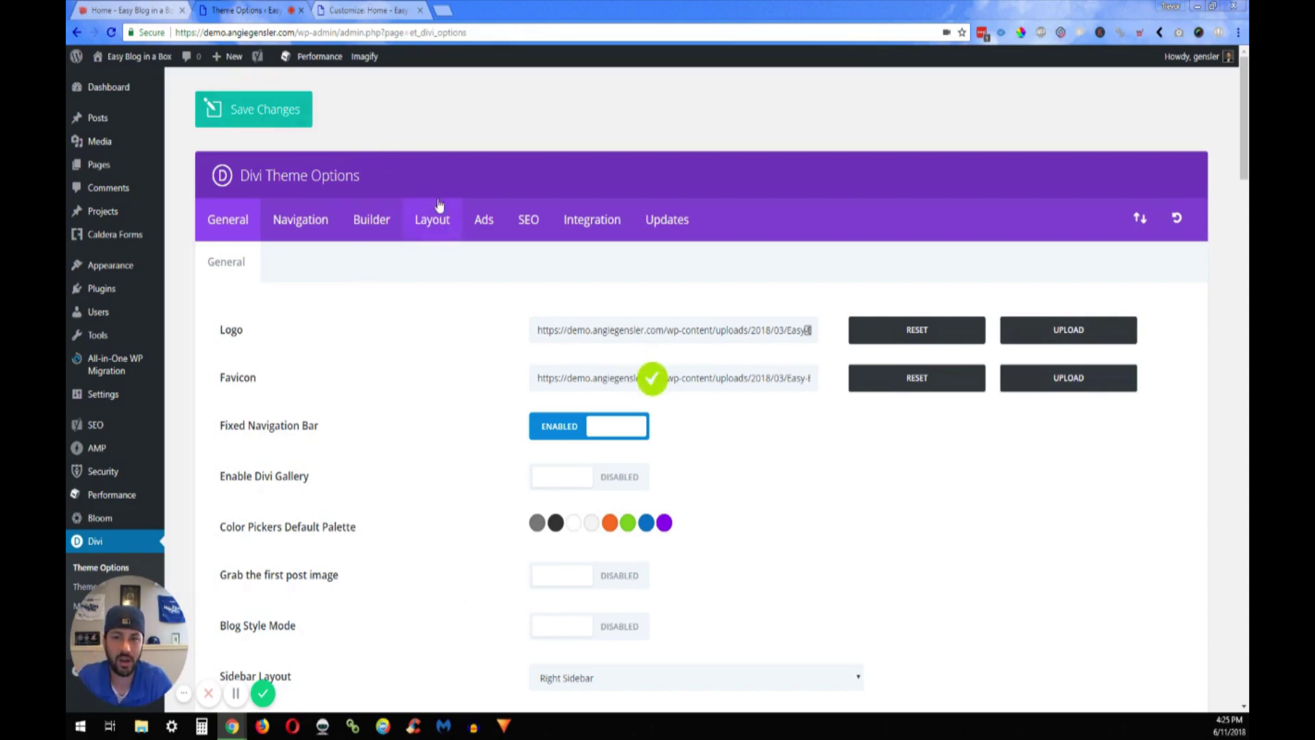
pyautogui.click(119, 10)
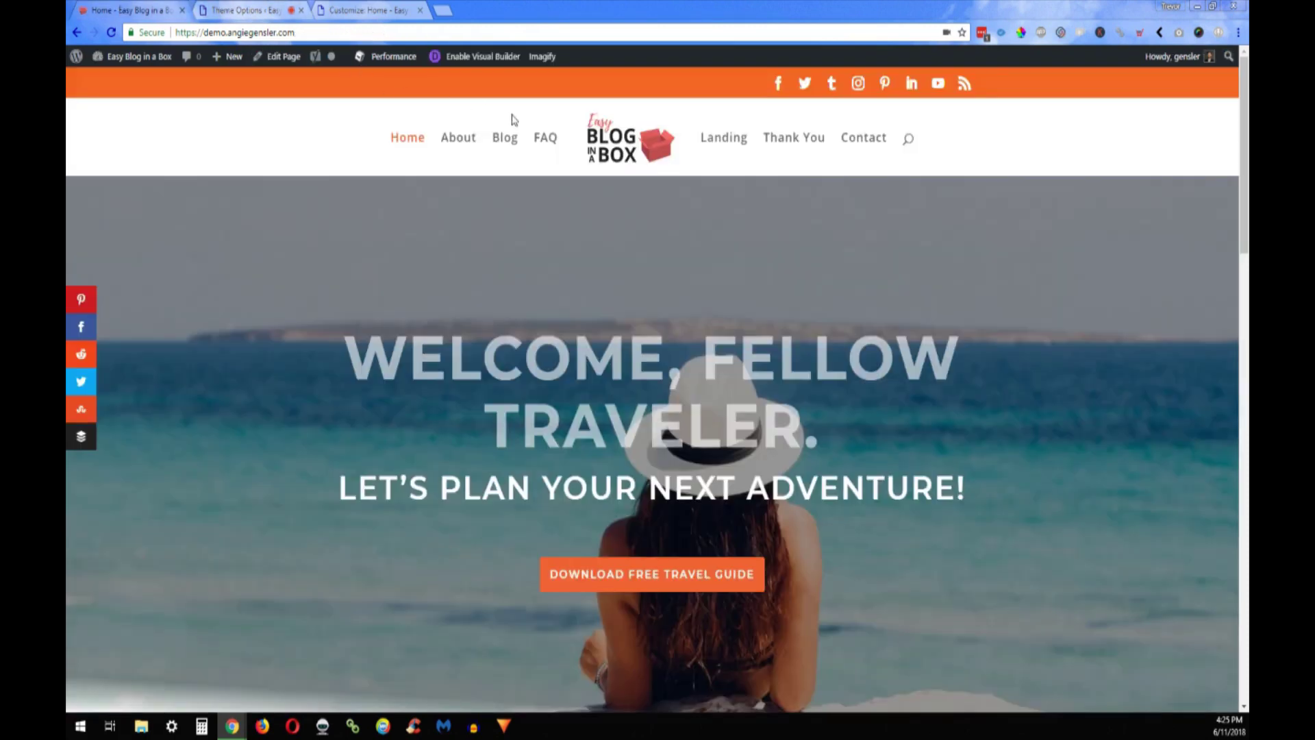
pyautogui.click(626, 143)
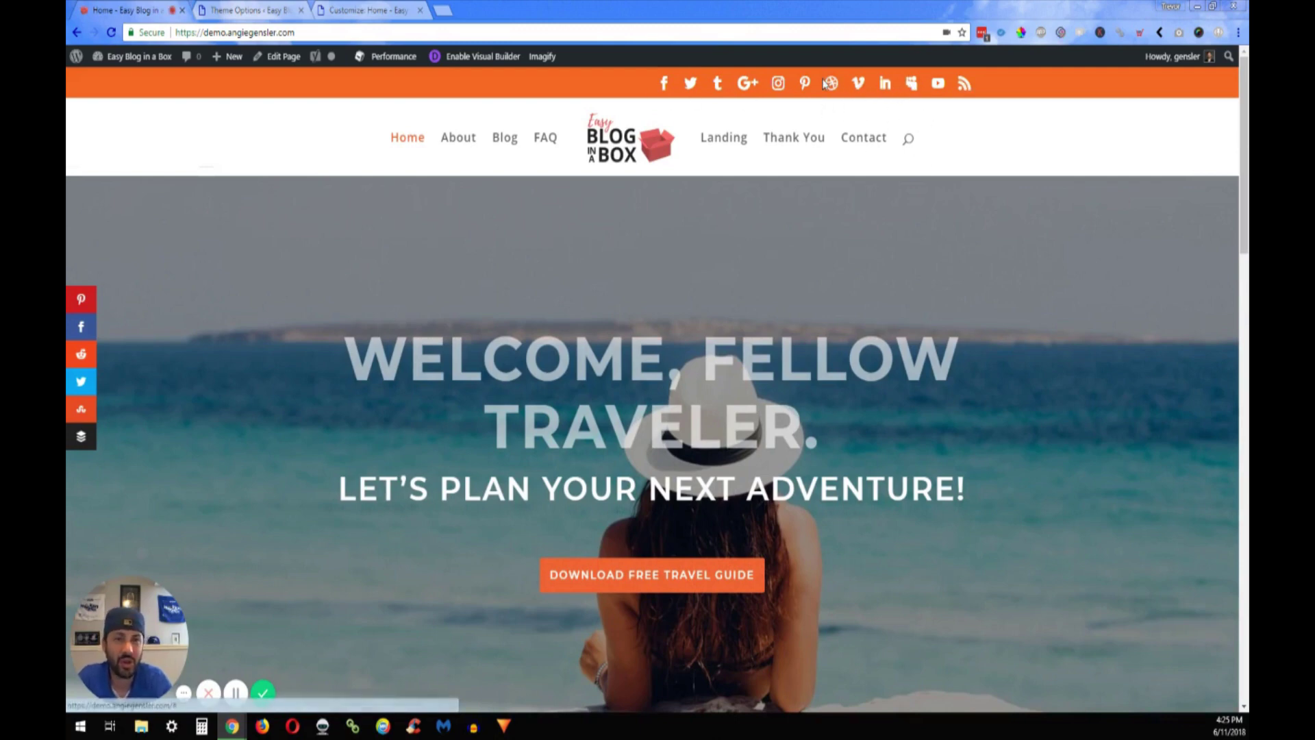
pyautogui.click(215, 5)
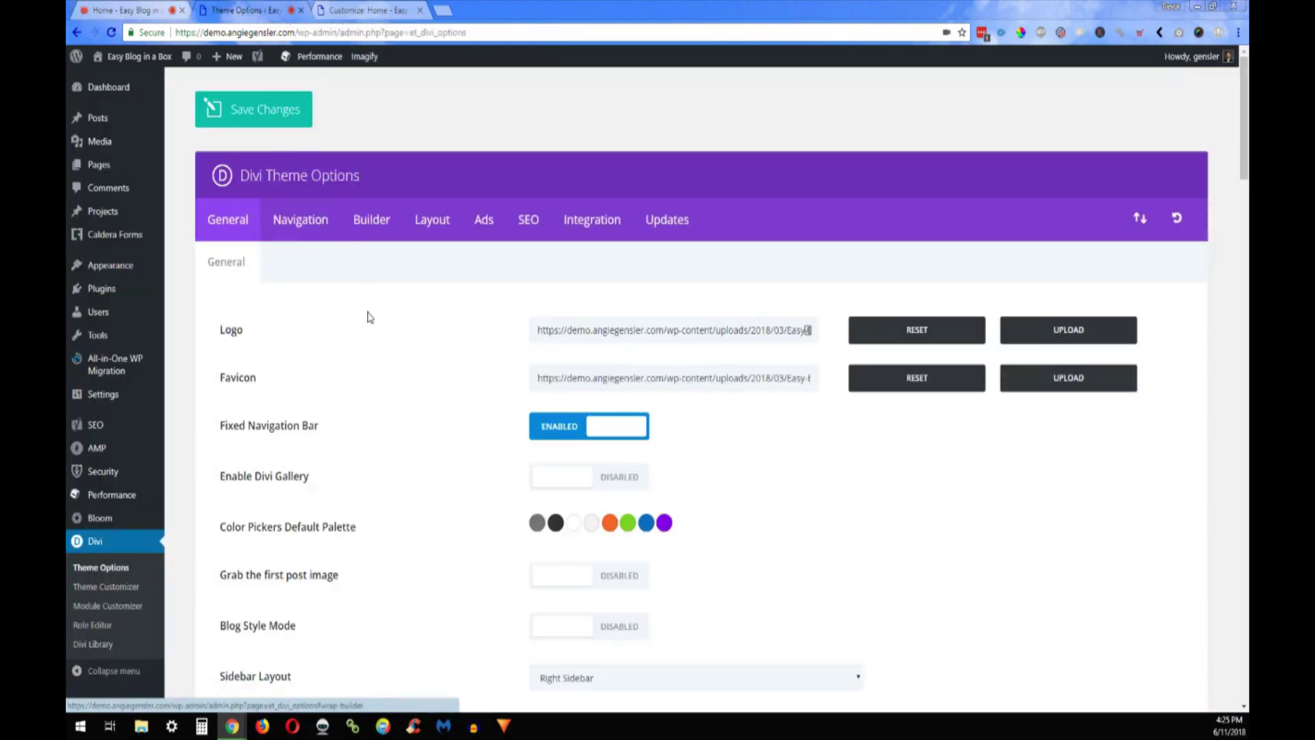
pyautogui.scroll(-2, 424, 353)
pyautogui.scroll(-10, 425, 351)
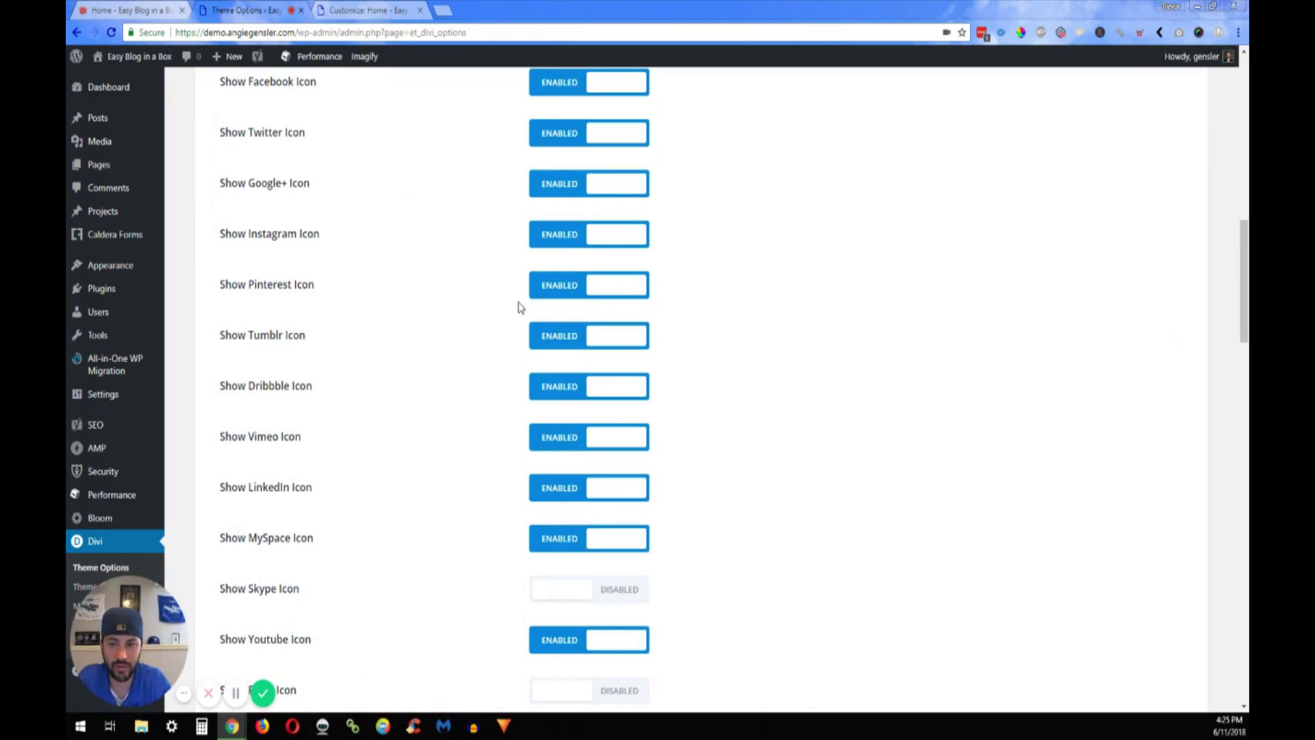
pyautogui.scroll(-9, 517, 306)
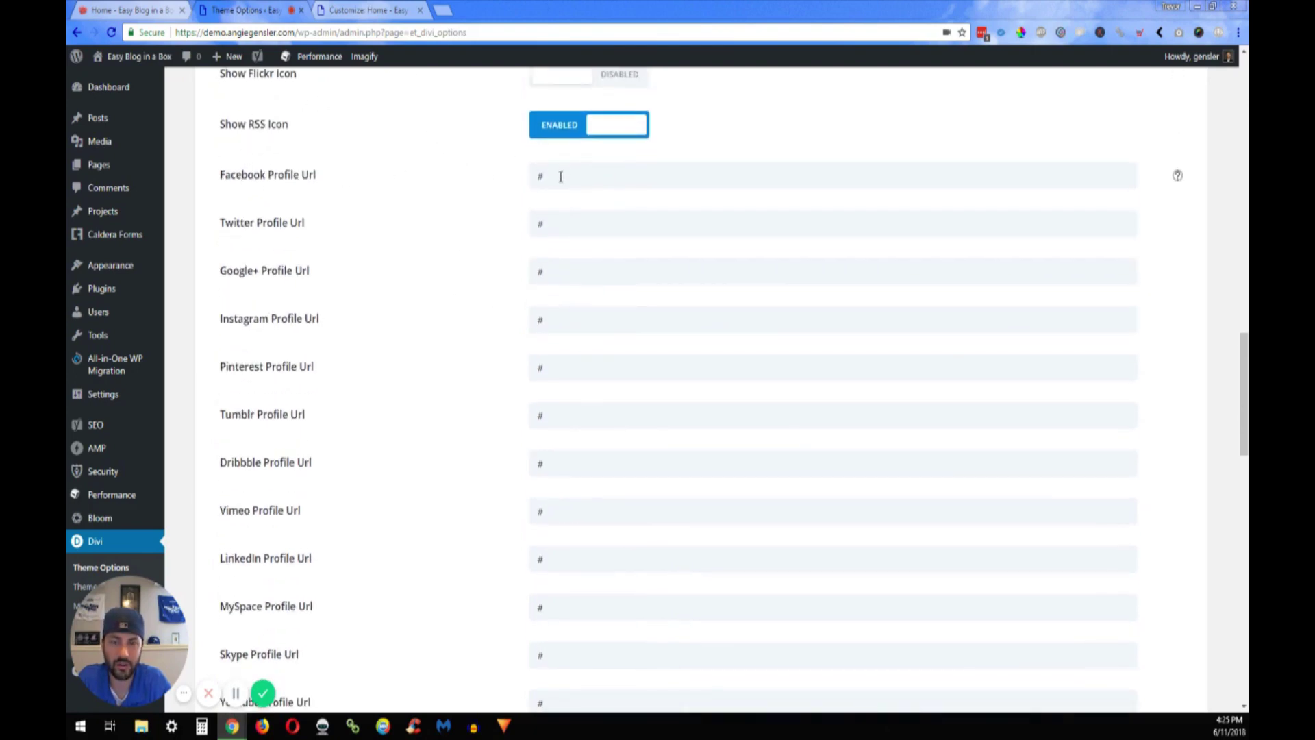
pyautogui.click(560, 177)
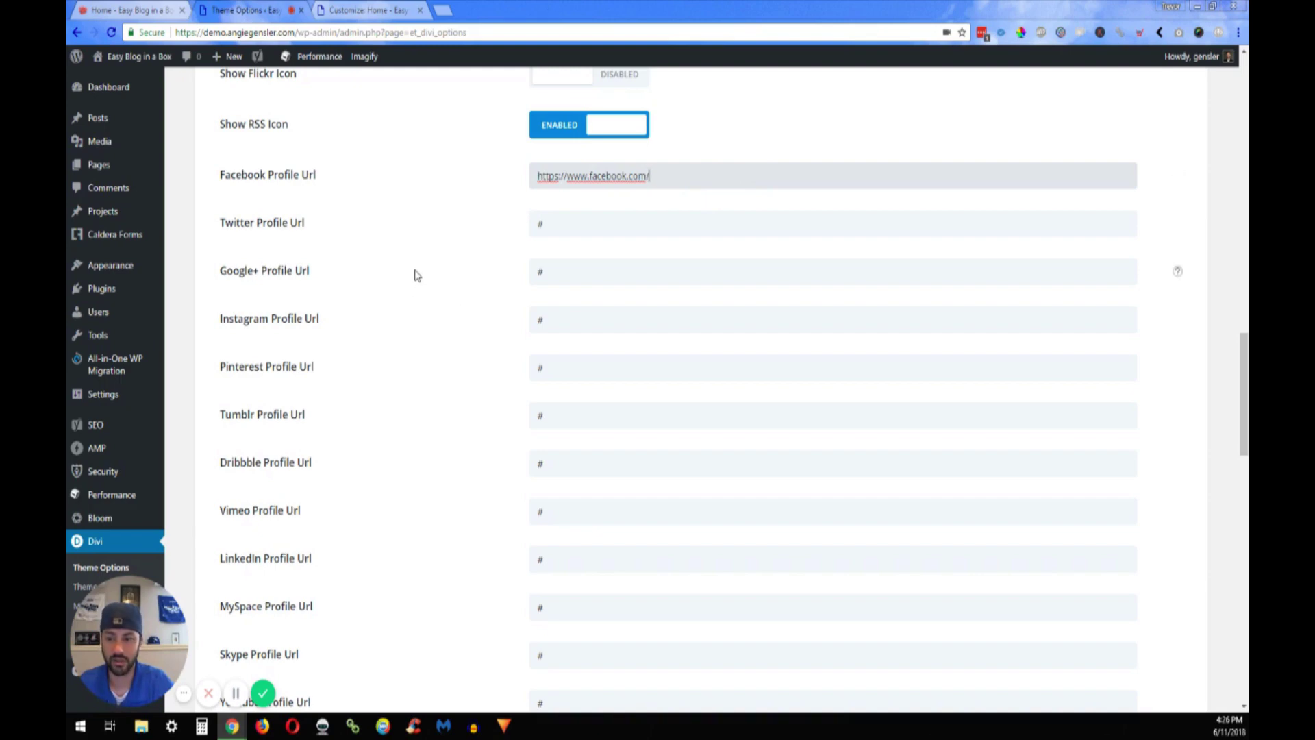
pyautogui.scroll(20, 403, 416)
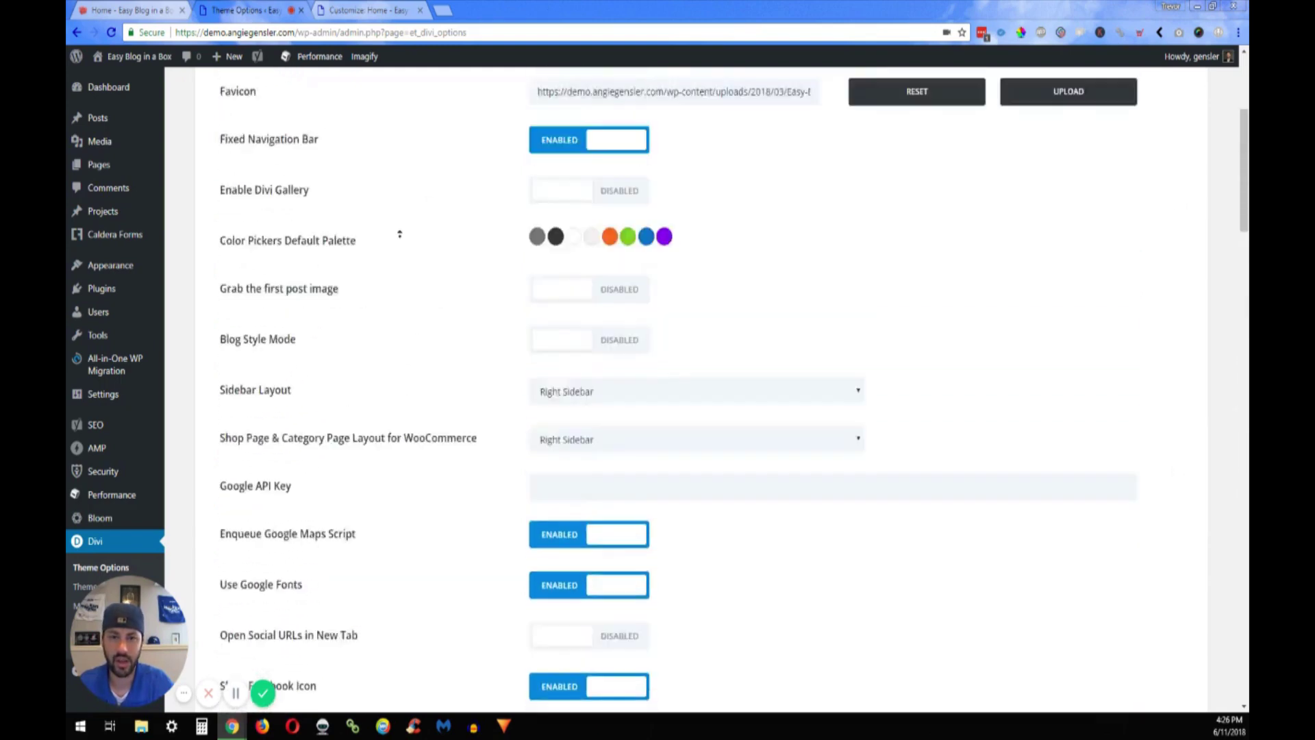
pyautogui.scroll(-20, 572, 331)
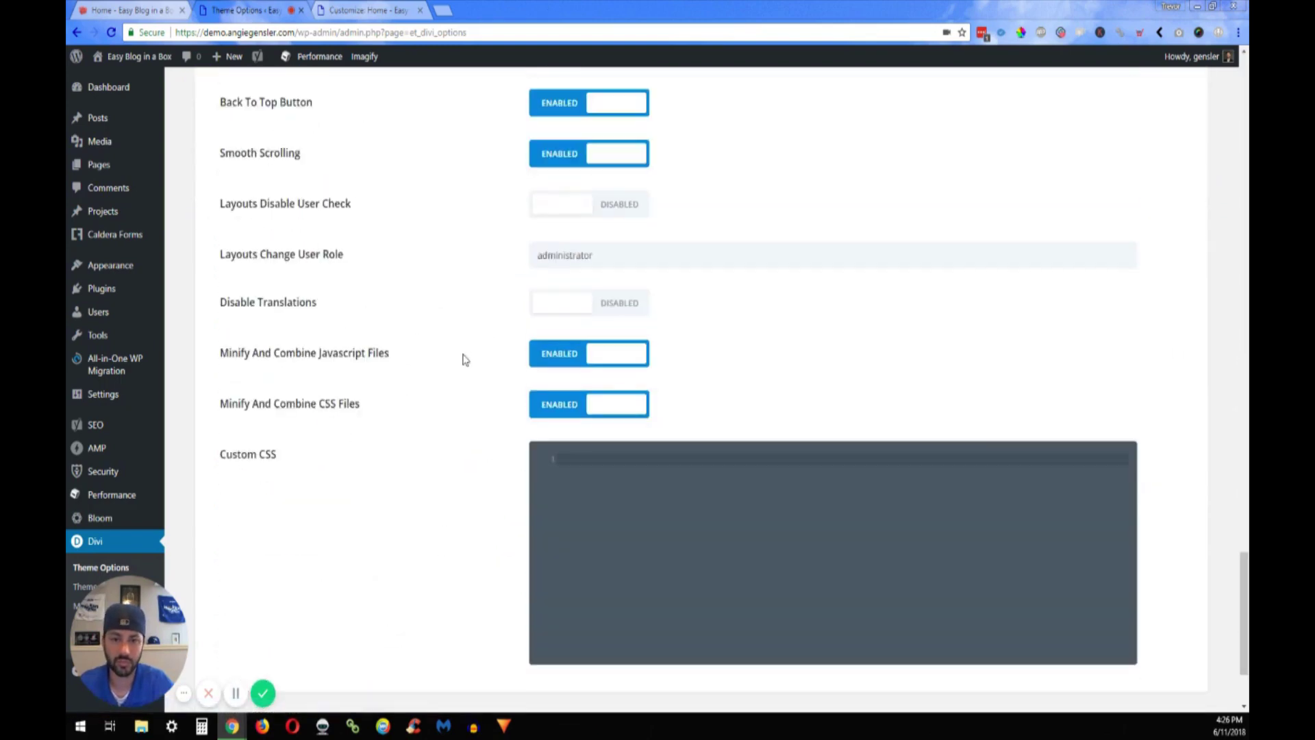
pyautogui.scroll(10, 459, 358)
pyautogui.scroll(6, 460, 359)
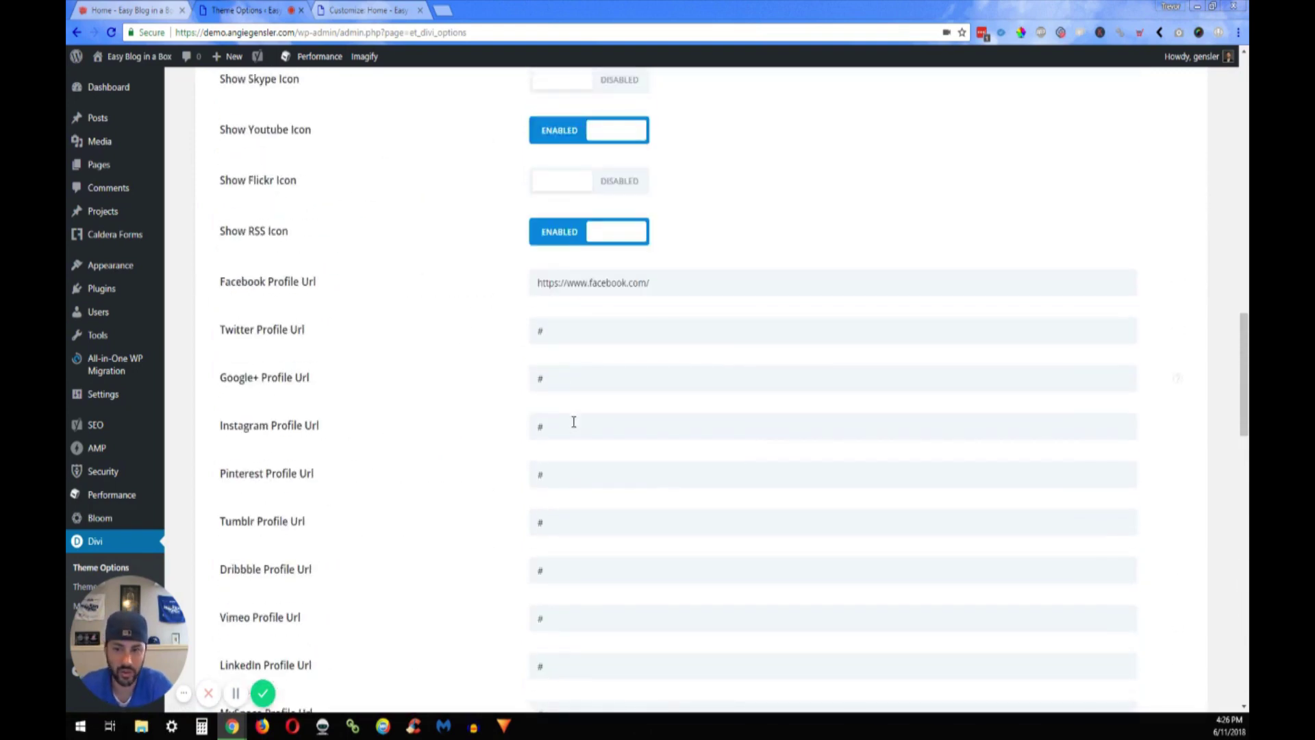
pyautogui.scroll(1, 524, 471)
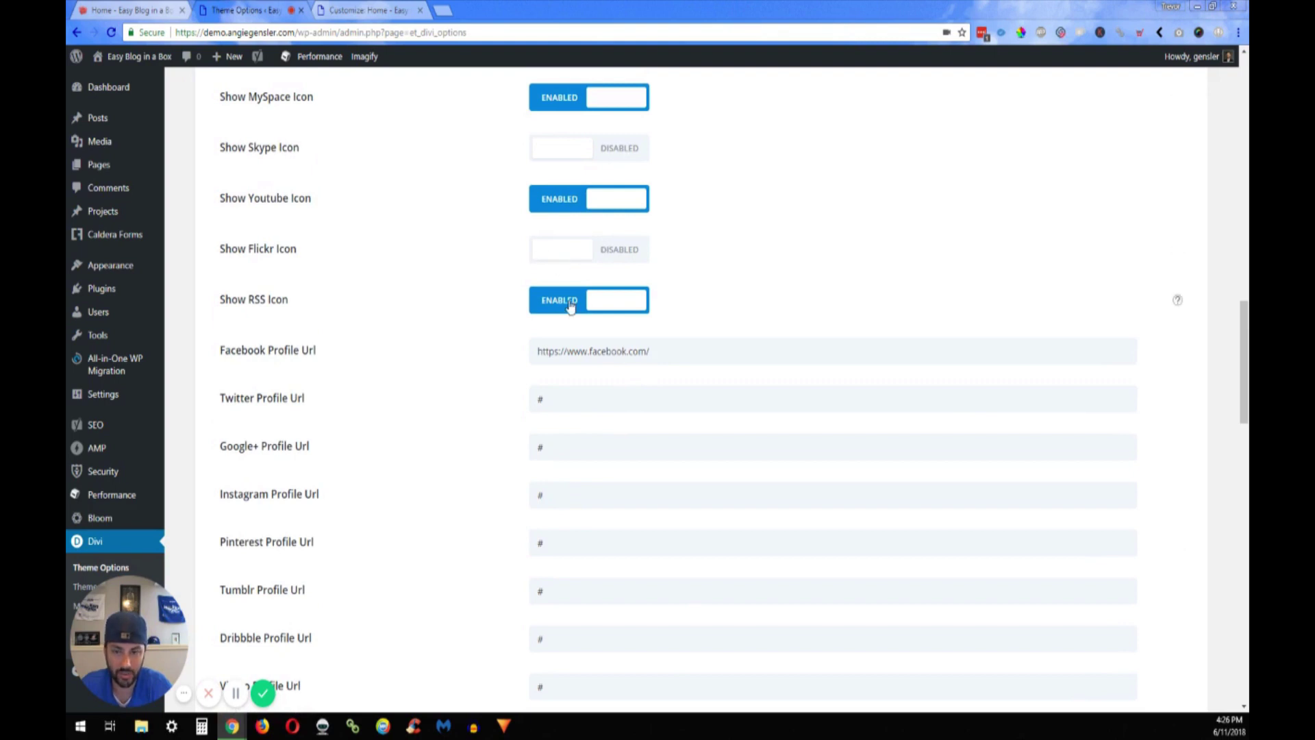
pyautogui.scroll(15, 402, 461)
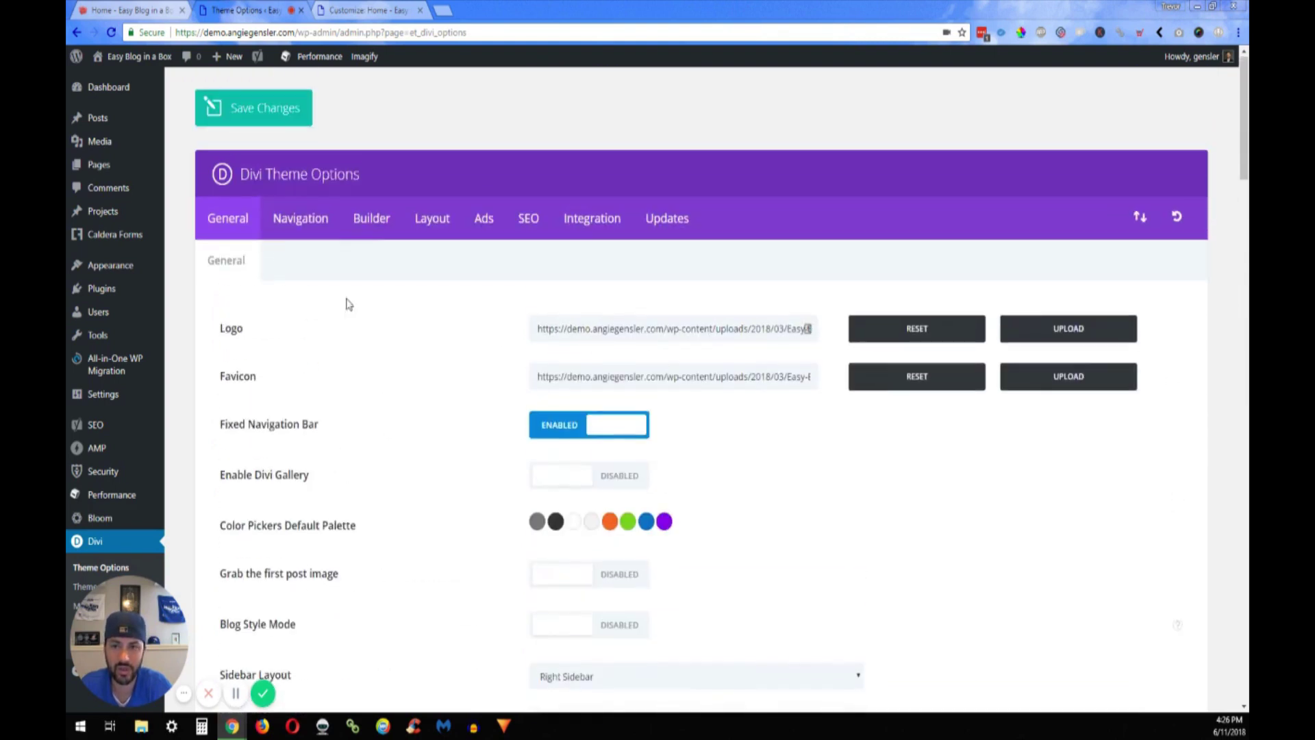
# Save the Theme Options, then reload the 'Home - Easy Blog in a Box' page to show the new icons
pyautogui.click(259, 125)
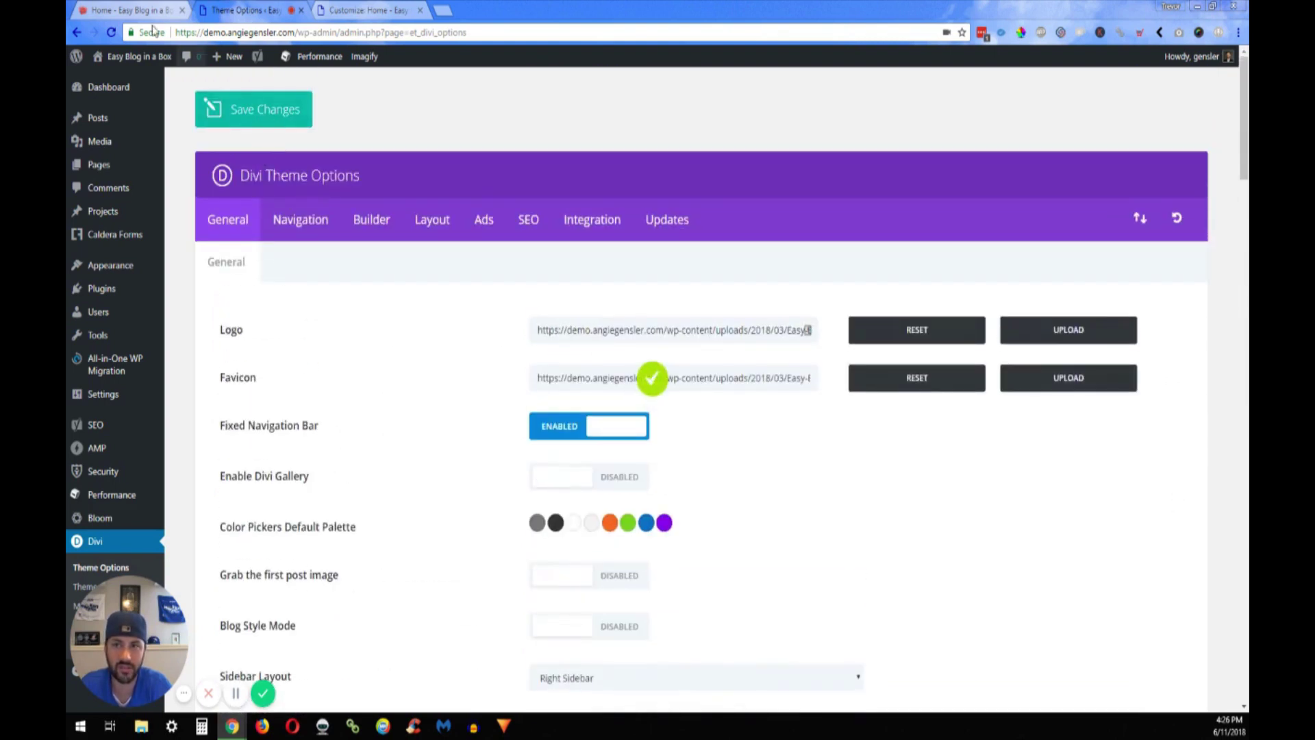
pyautogui.click(129, 14)
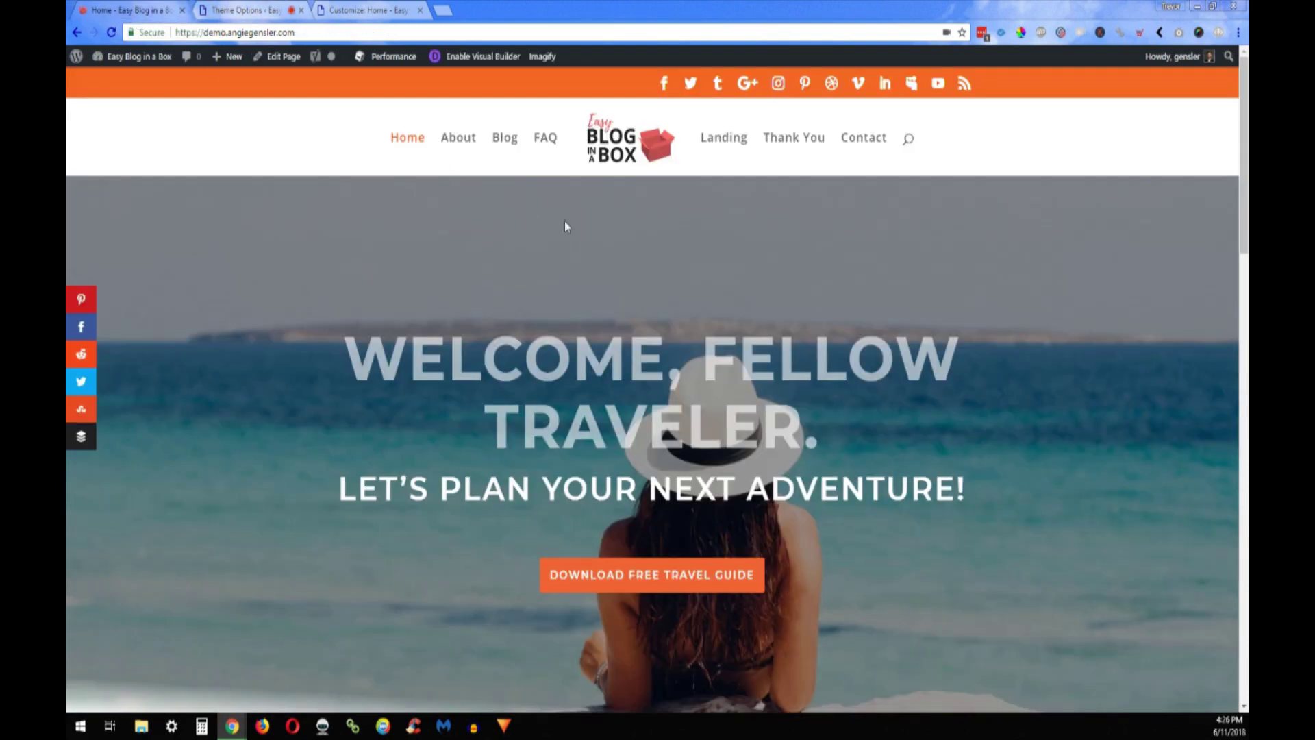
pyautogui.click(636, 151)
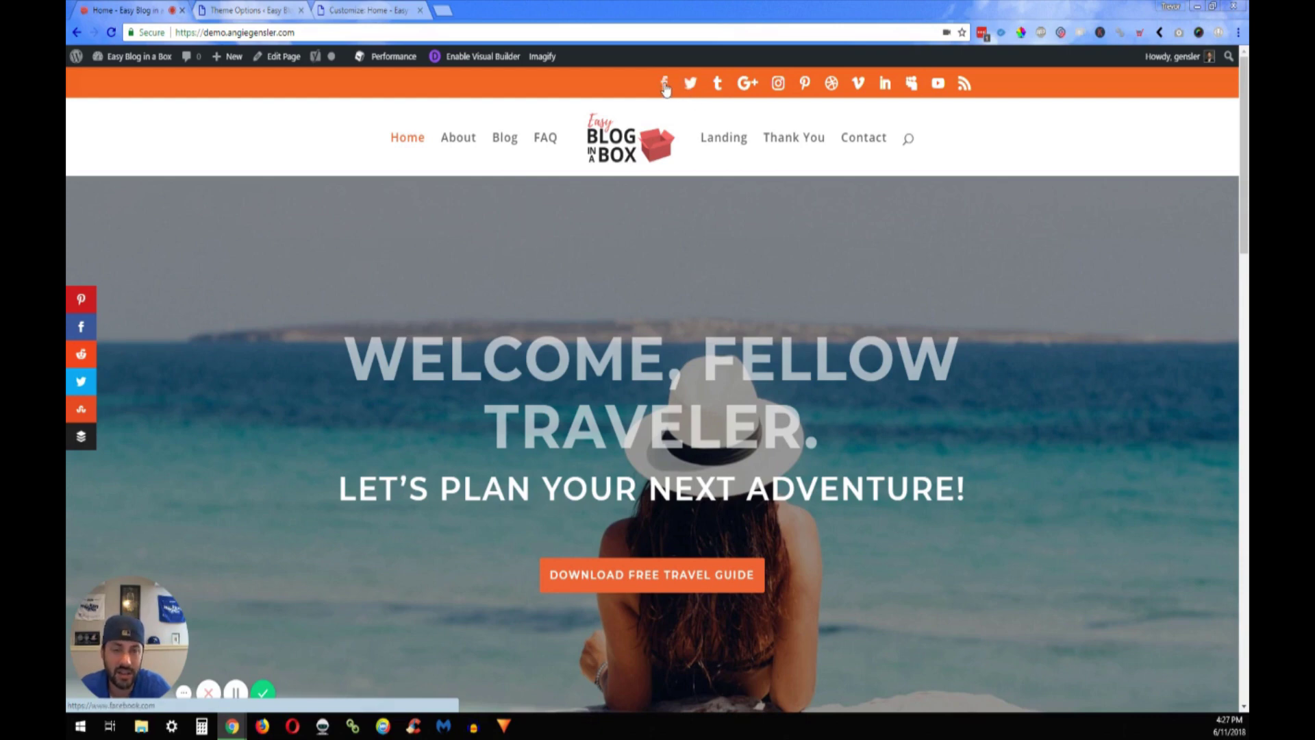
# Verify the orange header's Facebook icon opens facebook.com, then return to the site and Theme Options
pyautogui.click(664, 85)
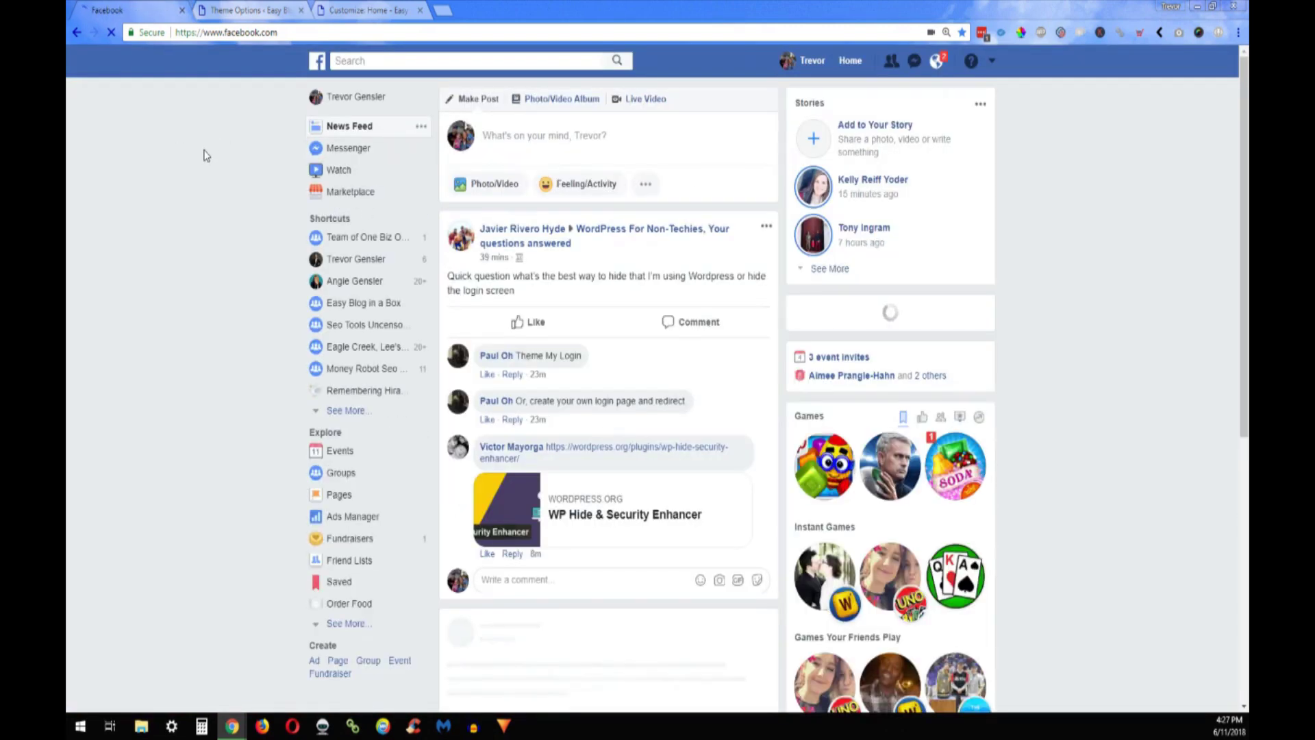
pyautogui.hotkey('alt', 'Left')
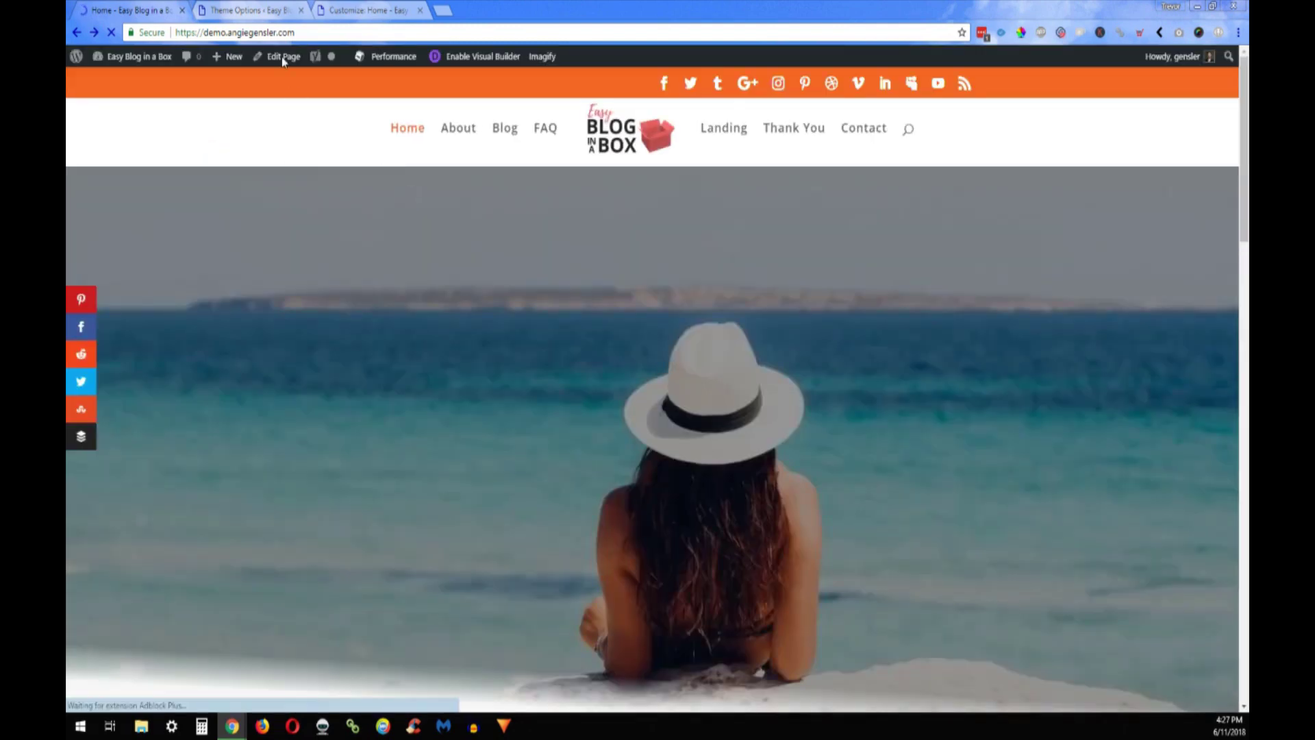
pyautogui.click(247, 10)
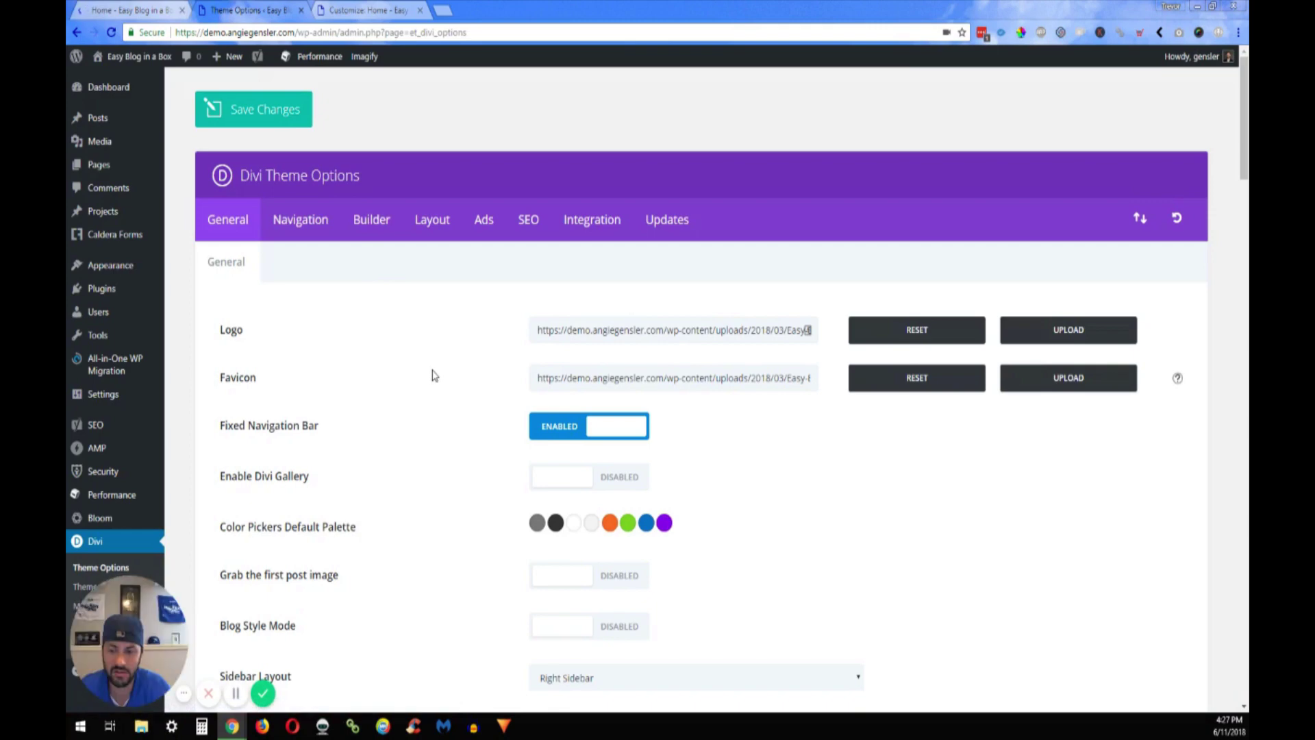
# Look over the social icon settings in Divi Theme Options
pyautogui.scroll(-5, 437, 372)
pyautogui.scroll(-9, 437, 372)
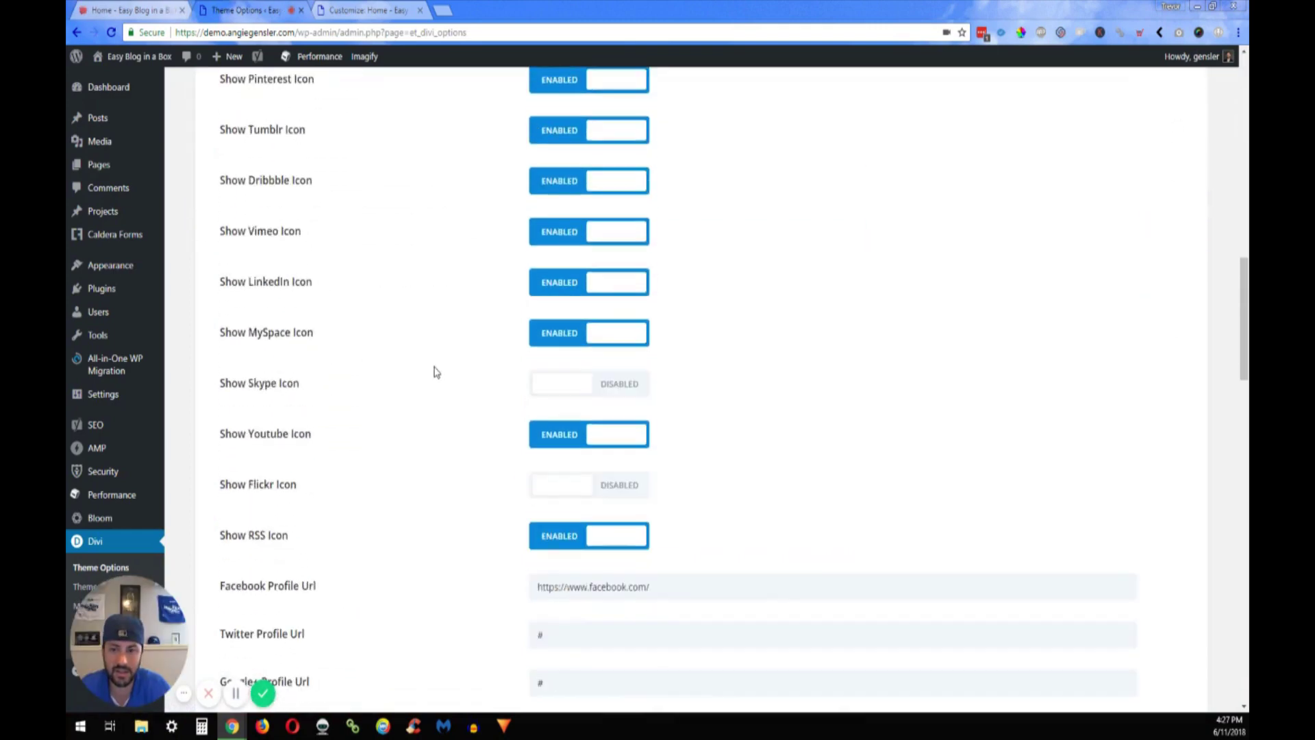
pyautogui.scroll(-5, 620, 335)
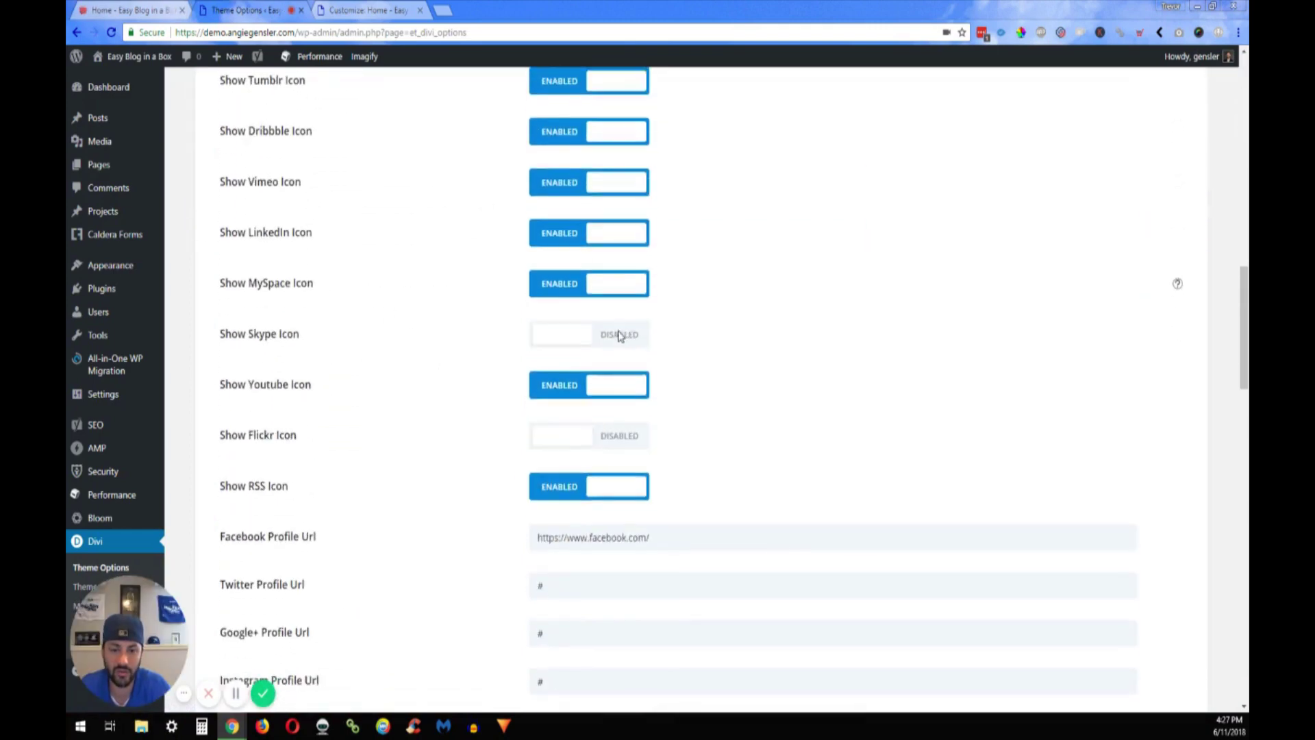
pyautogui.scroll(-5, 585, 399)
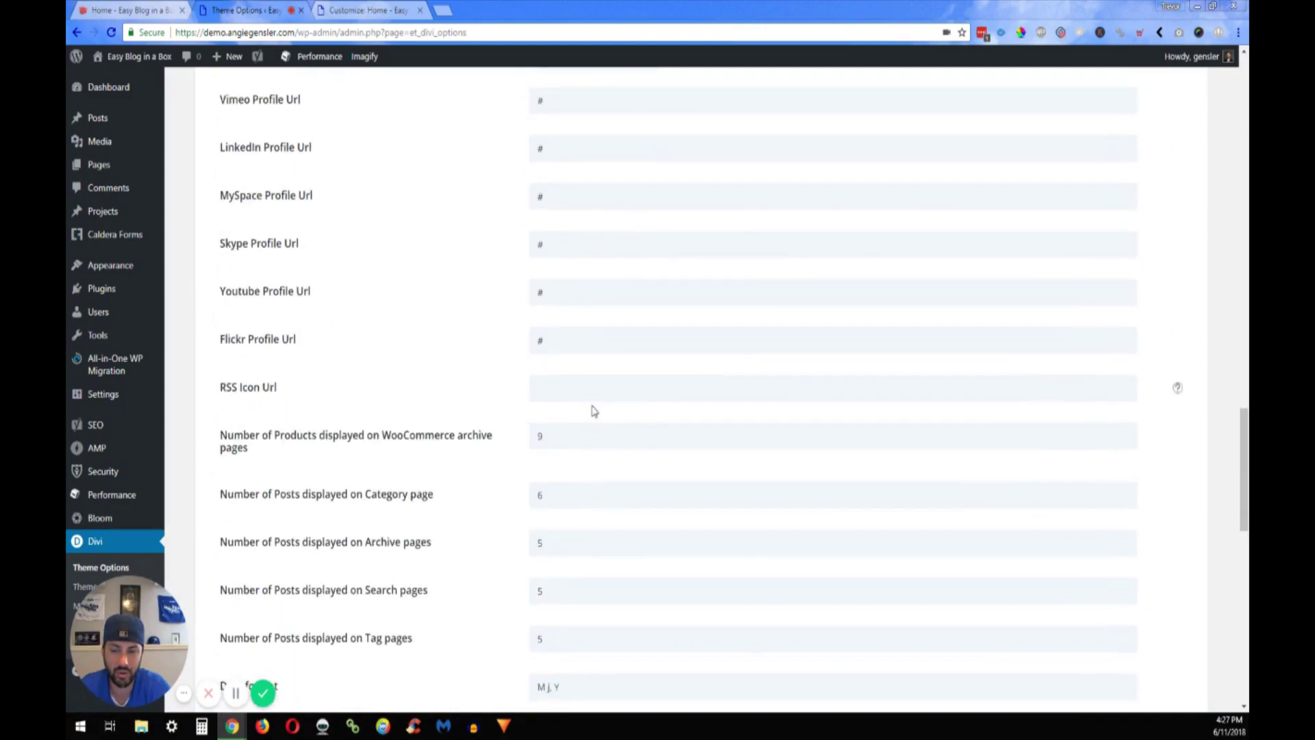
# Check that the home page footer shows the same social icon row as the top bar
pyautogui.click(128, 10)
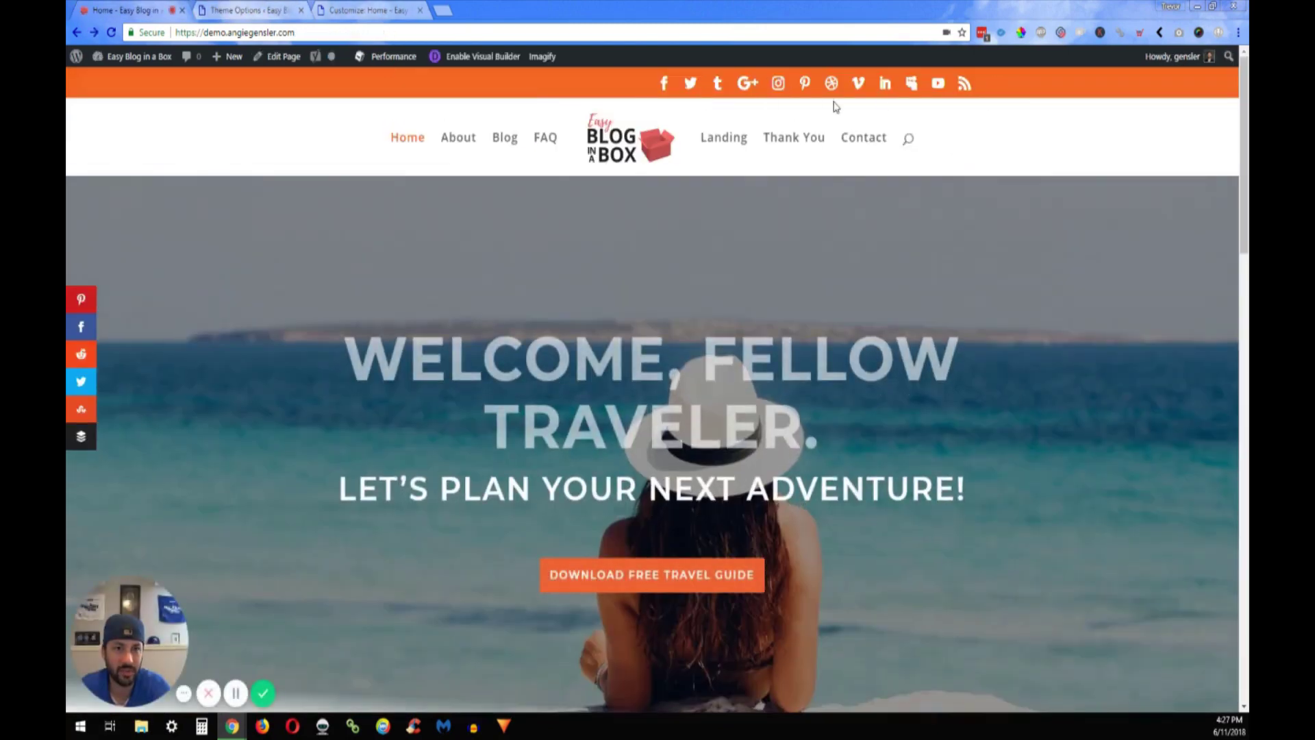
pyautogui.scroll(-5, 1019, 413)
pyautogui.scroll(-10, 1020, 413)
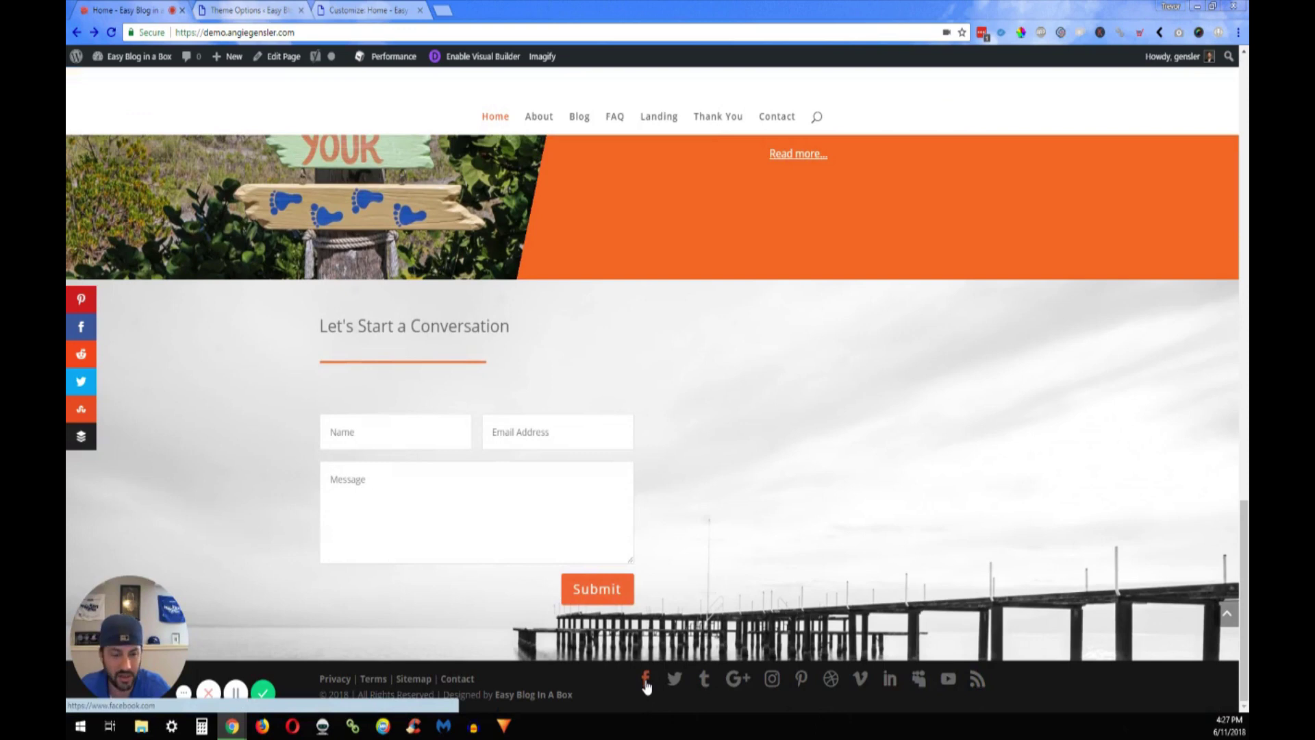
pyautogui.scroll(15, 998, 440)
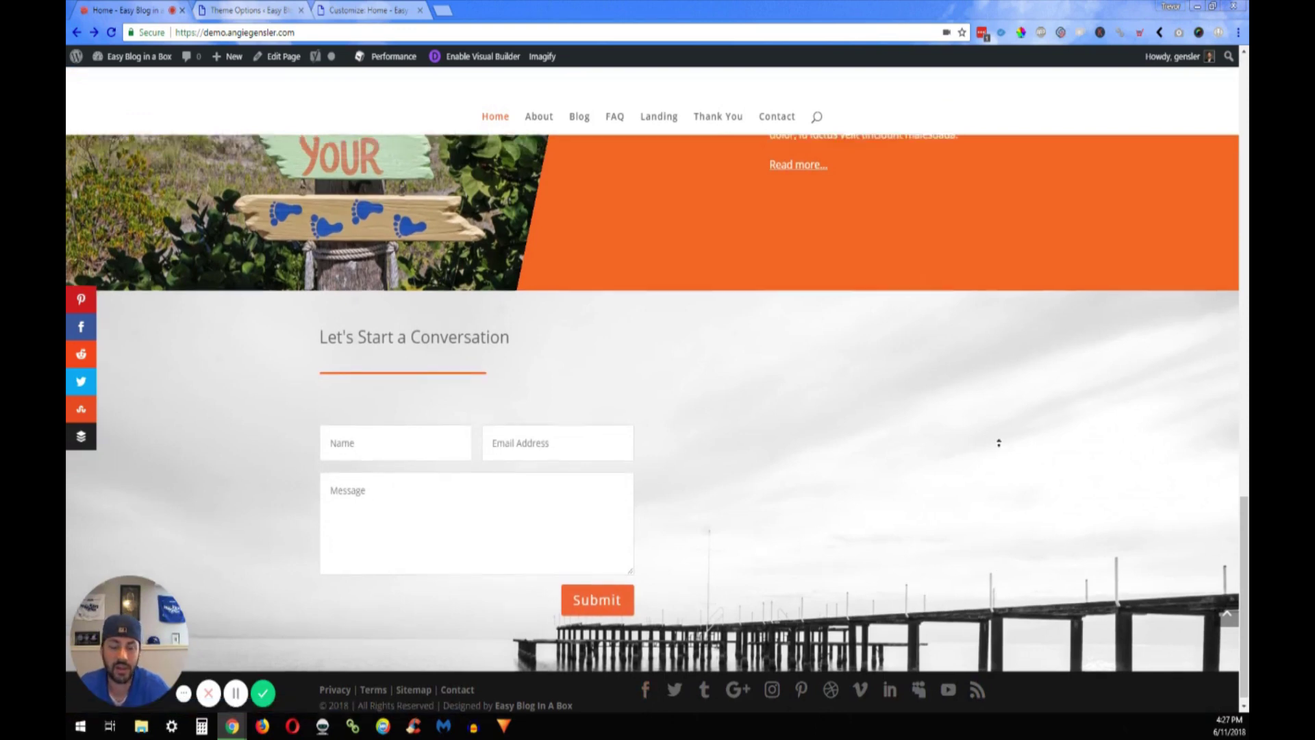
pyautogui.scroll(2, 1014, 315)
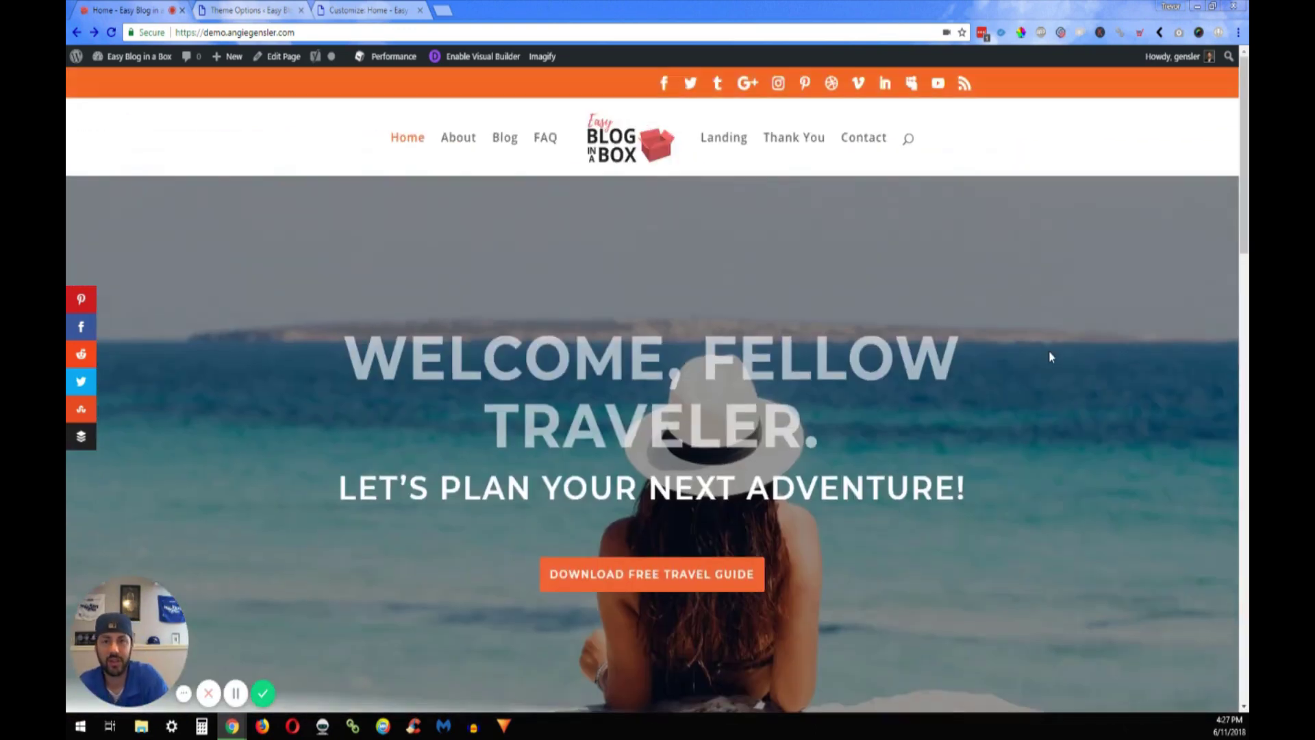